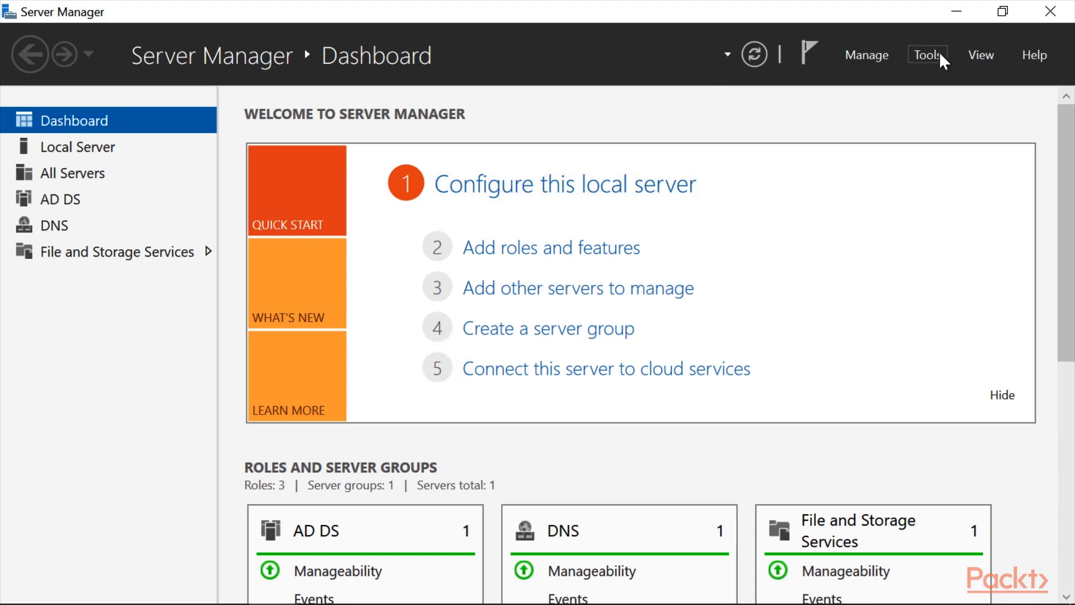
# - Open Active Directory Users and Computers maximized and expand domain.com to view its containers
pyautogui.click(940, 51)
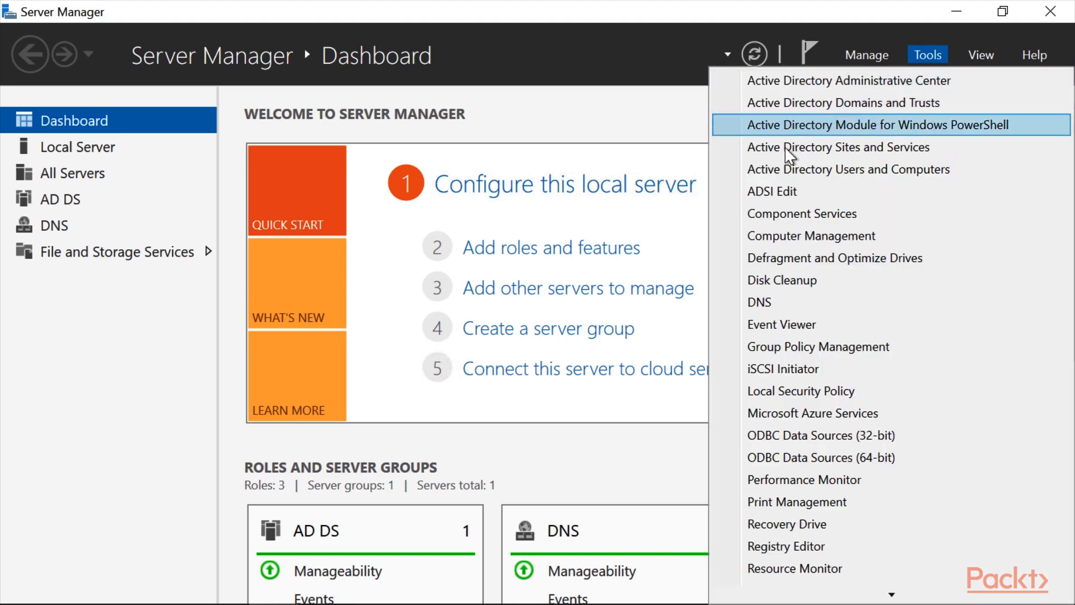
pyautogui.click(848, 169)
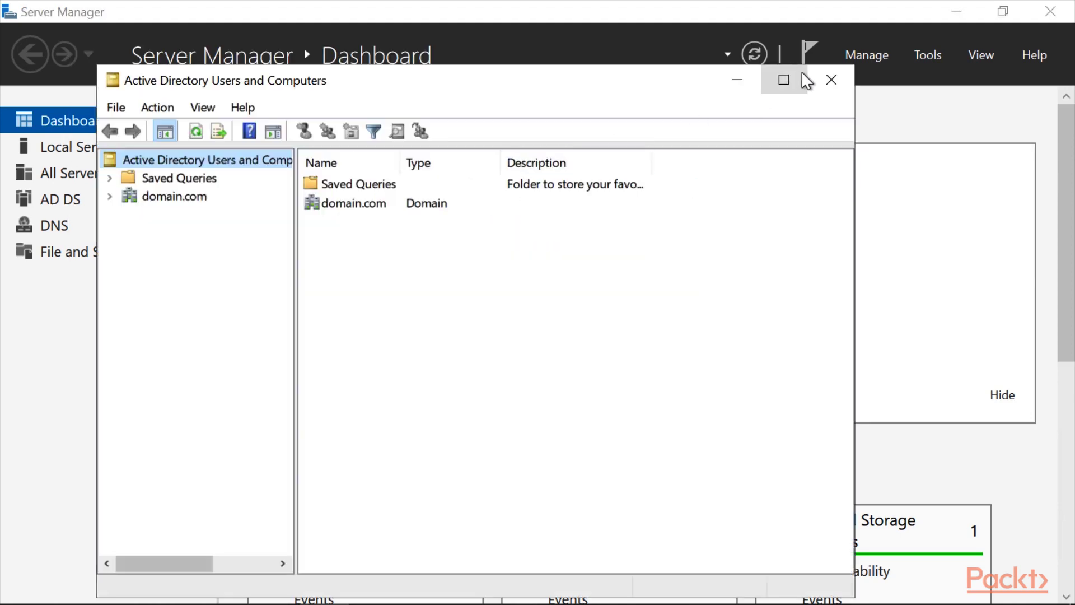
pyautogui.click(787, 80)
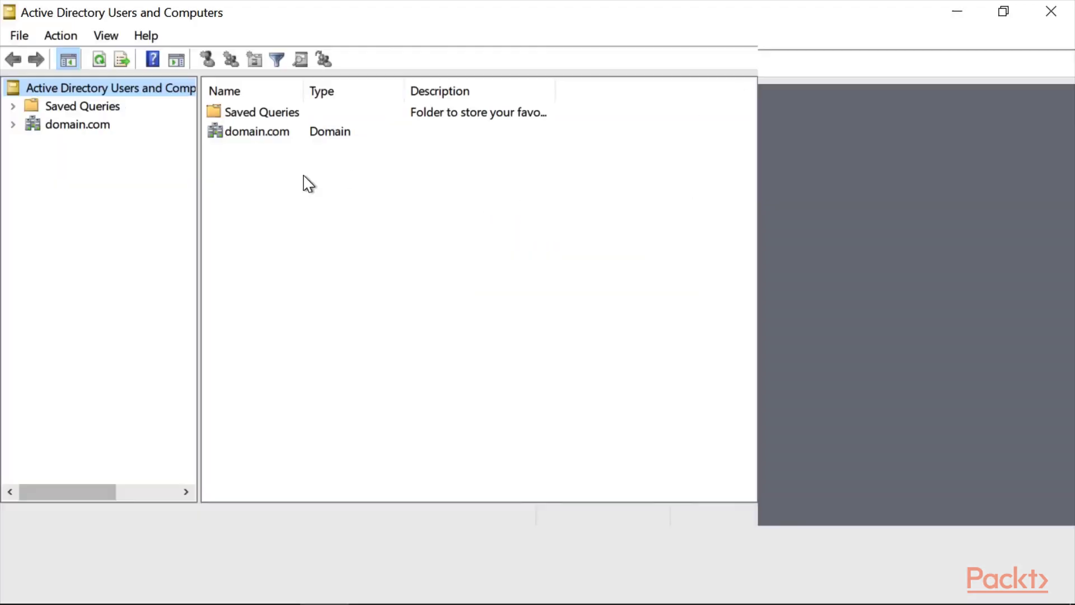
pyautogui.click(13, 125)
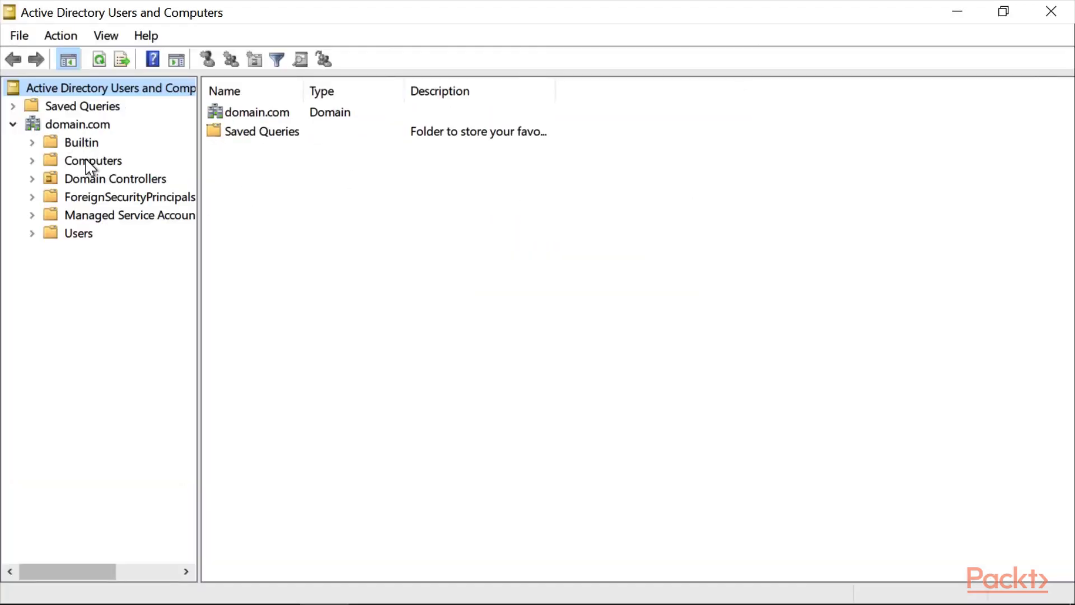
pyautogui.click(89, 162)
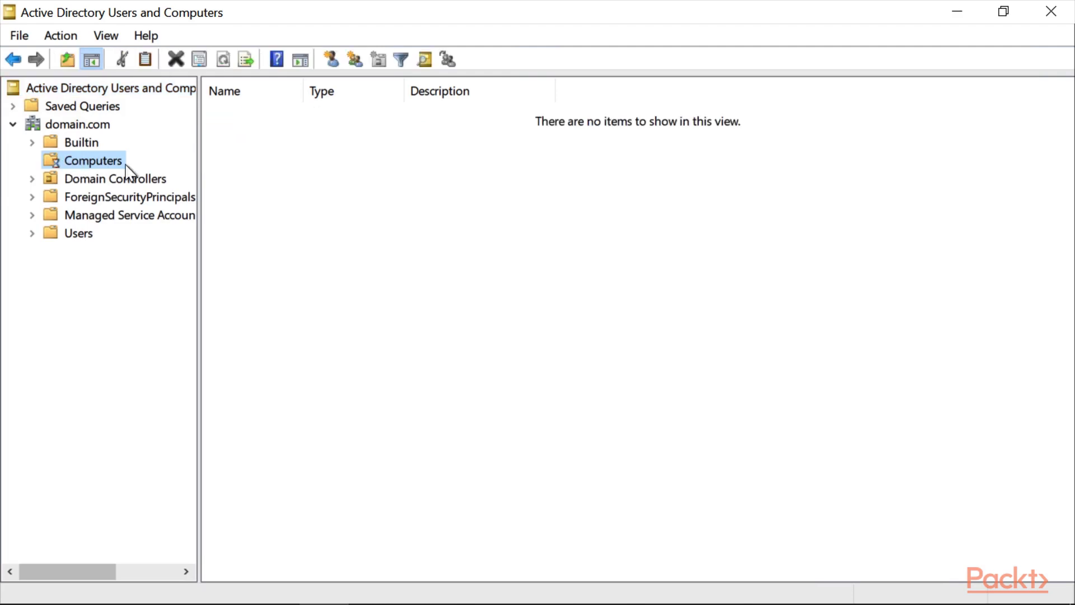
pyautogui.click(84, 129)
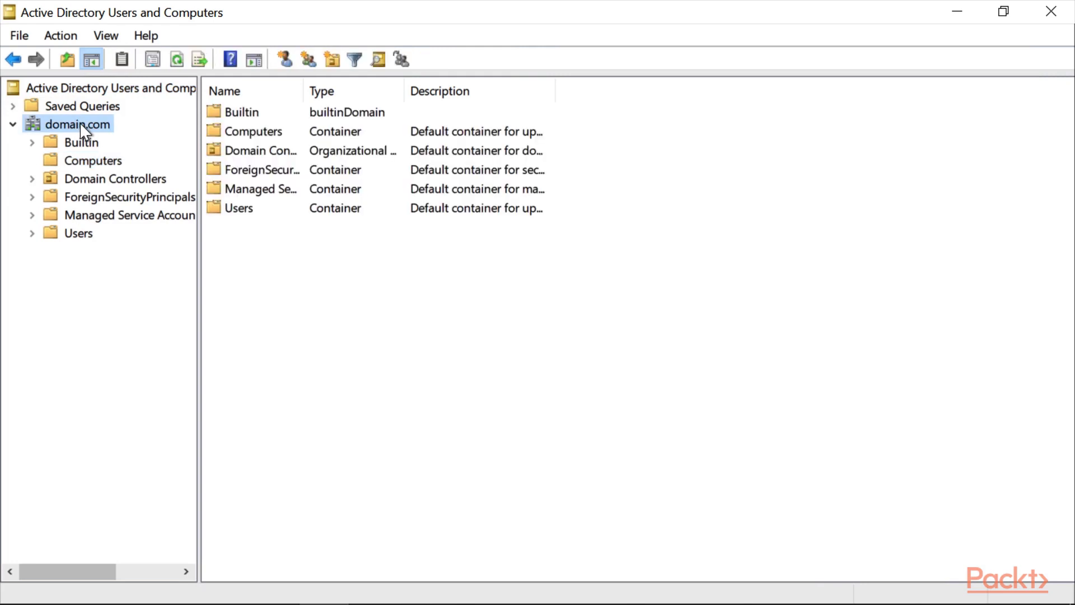
# - Create an organizational unit named 'desktops' directly under domain.com
pyautogui.rightClick(56, 126)
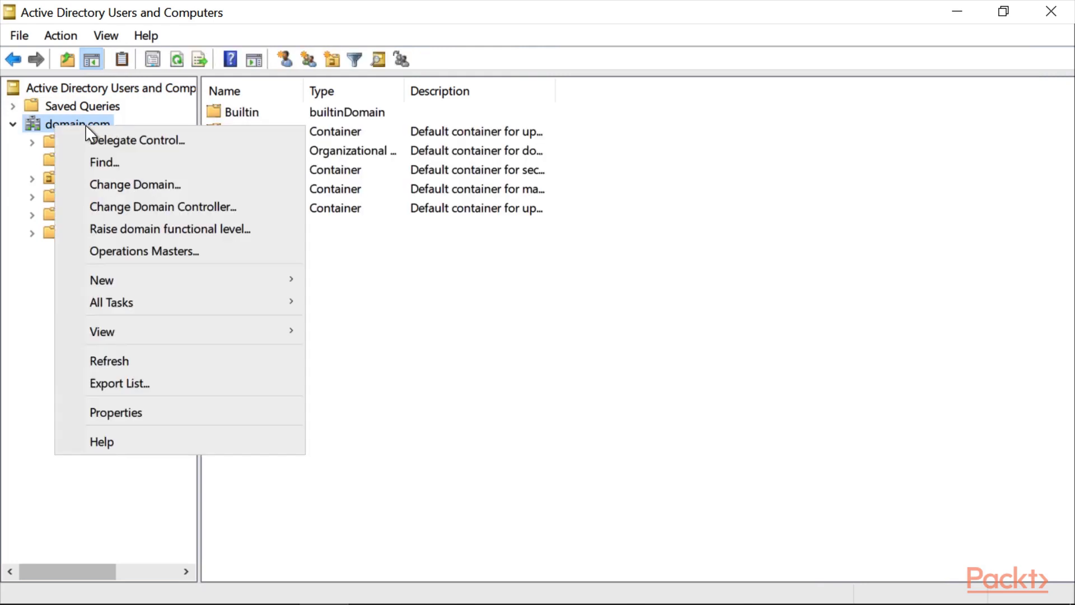
pyautogui.moveTo(209, 288)
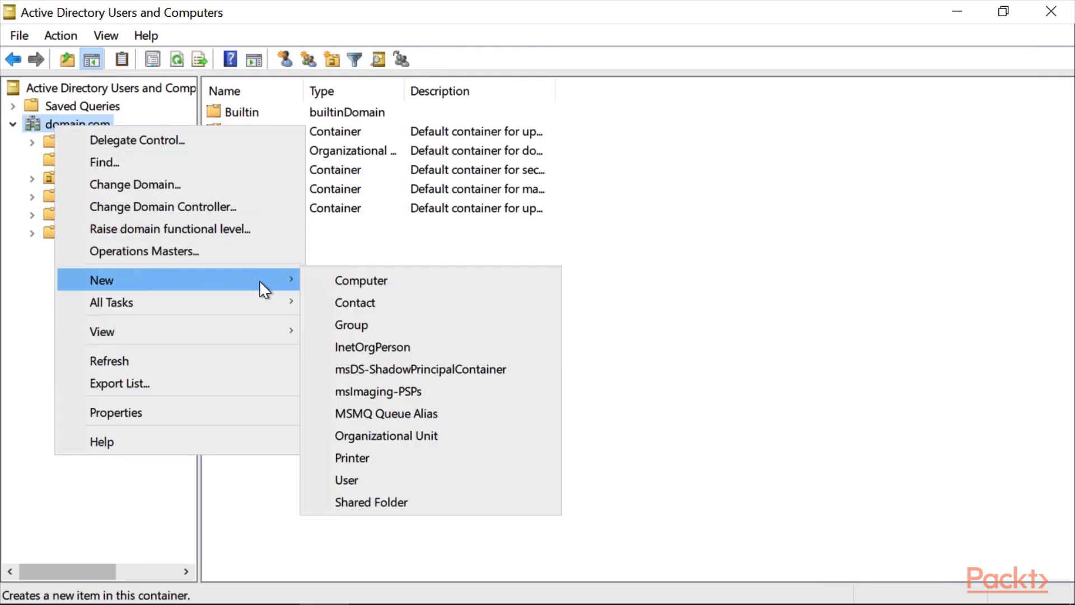
pyautogui.click(407, 435)
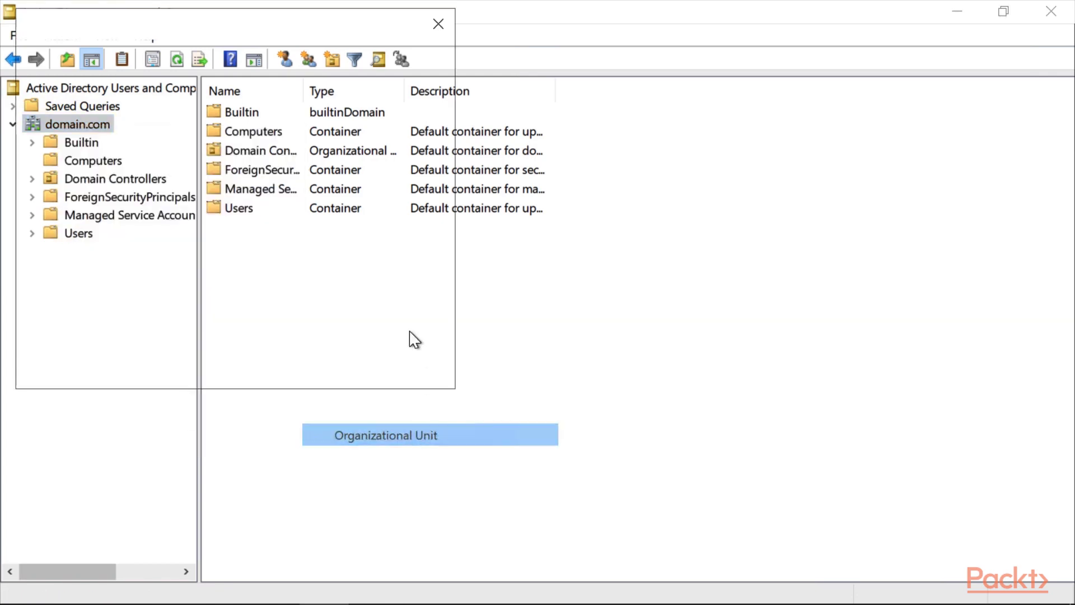
pyautogui.write('des')
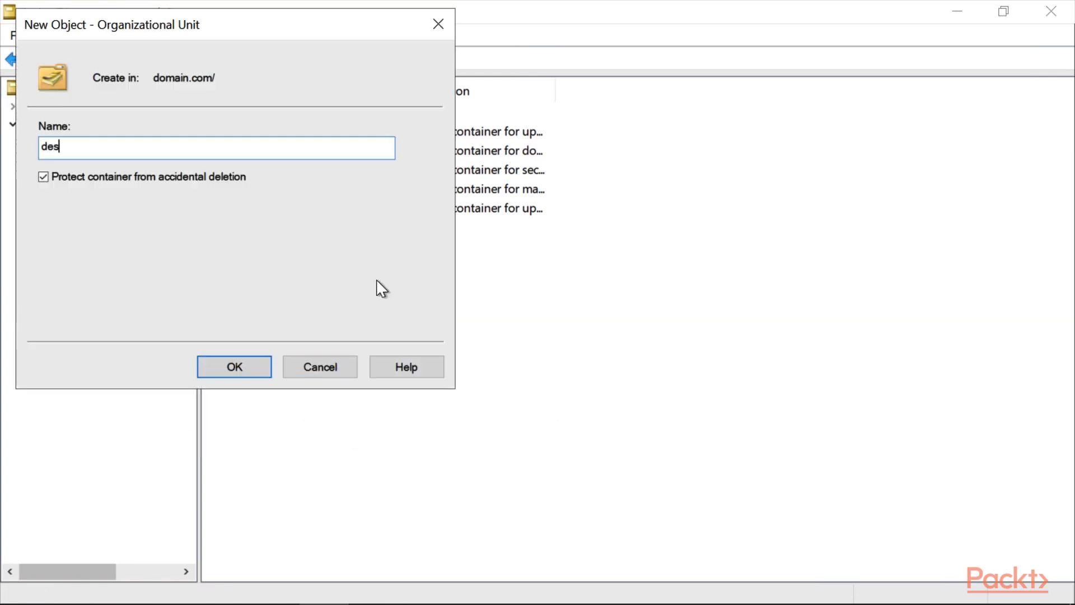
pyautogui.write('ktops')
pyautogui.click(255, 365)
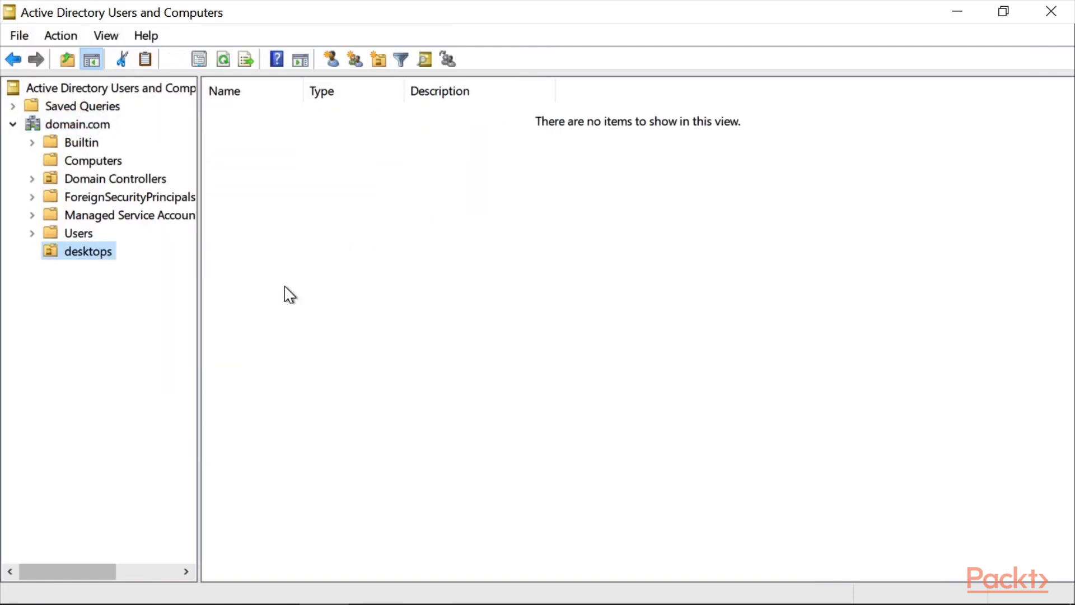
# - Move computer PC1 from Computers into the desktops OU, verify it, and close the console
pyautogui.click(94, 259)
pyautogui.click(75, 161)
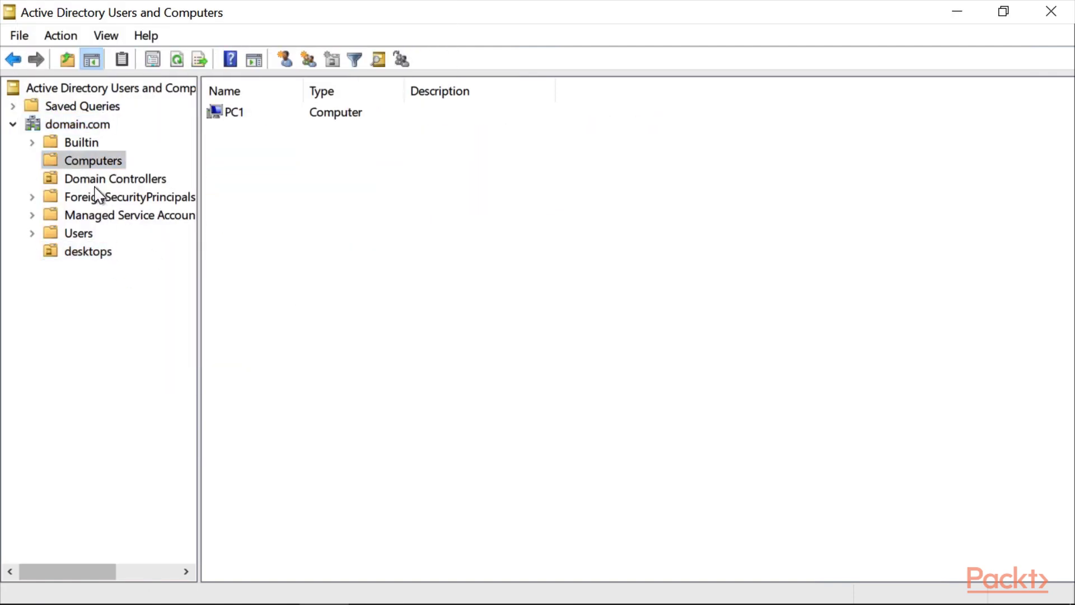
pyautogui.click(241, 112)
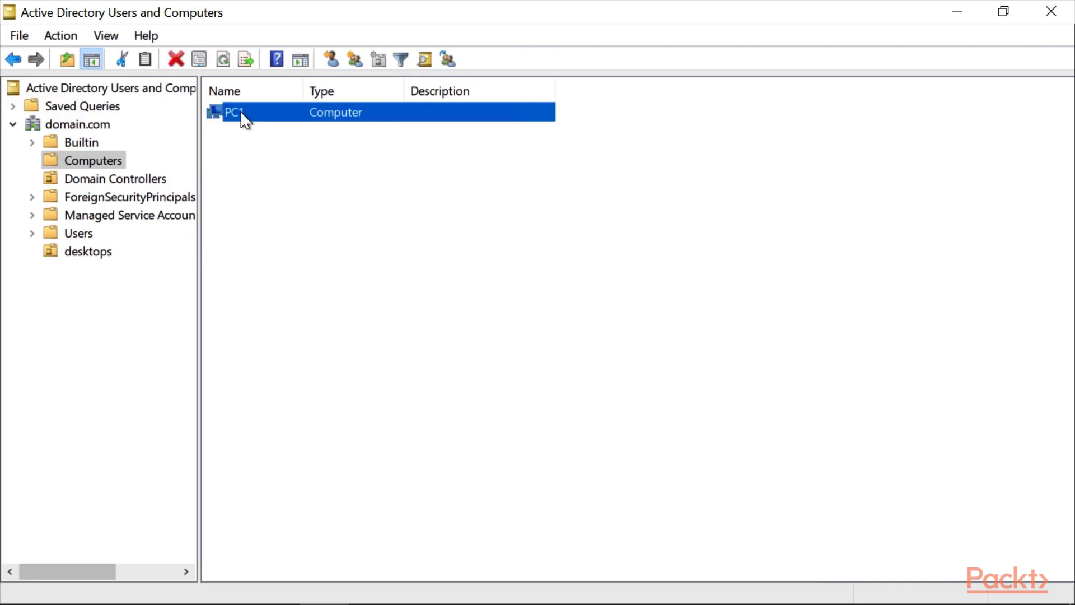
pyautogui.rightClick(241, 112)
pyautogui.click(334, 194)
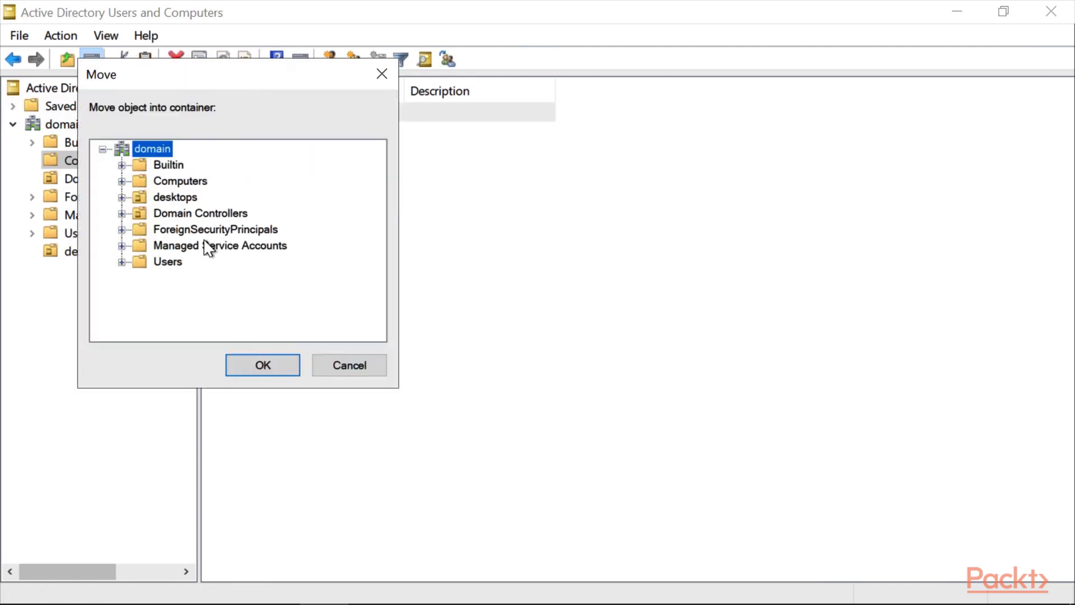
pyautogui.click(169, 200)
pyautogui.click(285, 371)
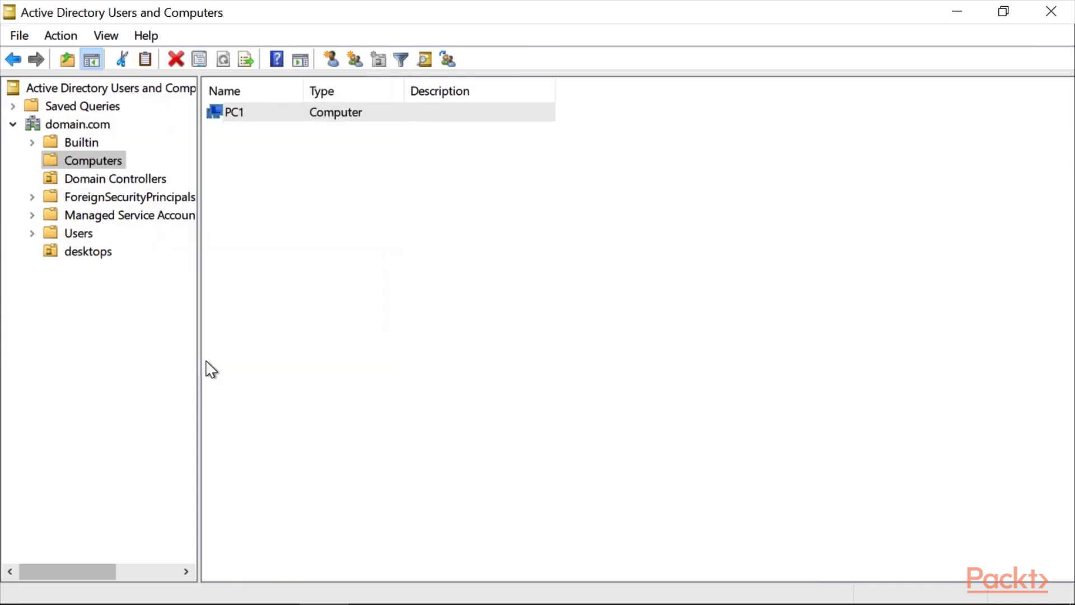
pyautogui.click(90, 253)
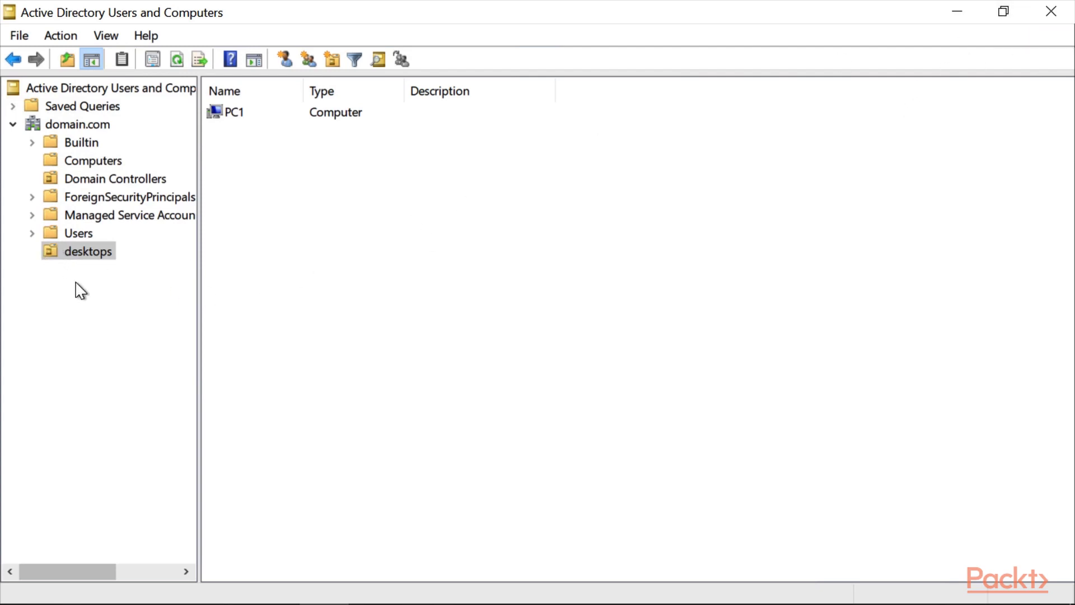
pyautogui.click(1003, 11)
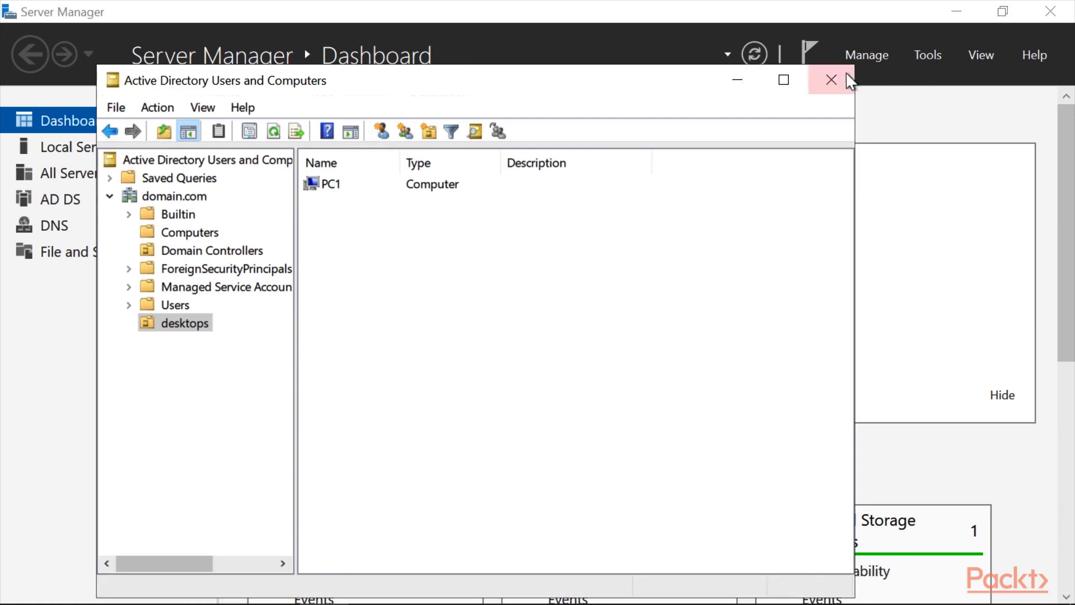
pyautogui.click(841, 77)
# - Open Group Policy Management maximized and expand domain.com to the desktops OU
pyautogui.click(924, 55)
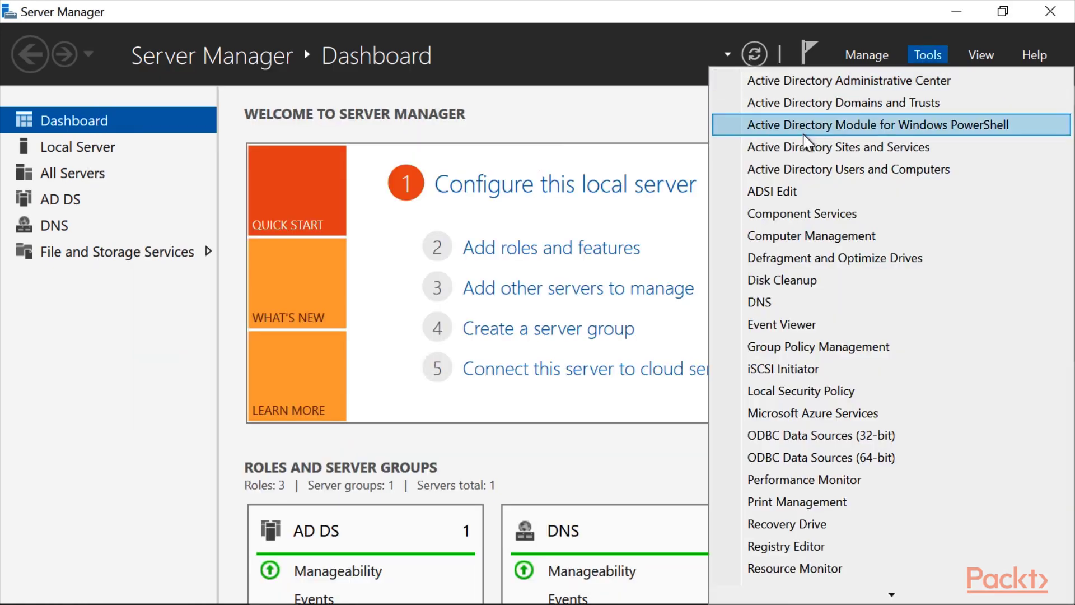
pyautogui.click(780, 343)
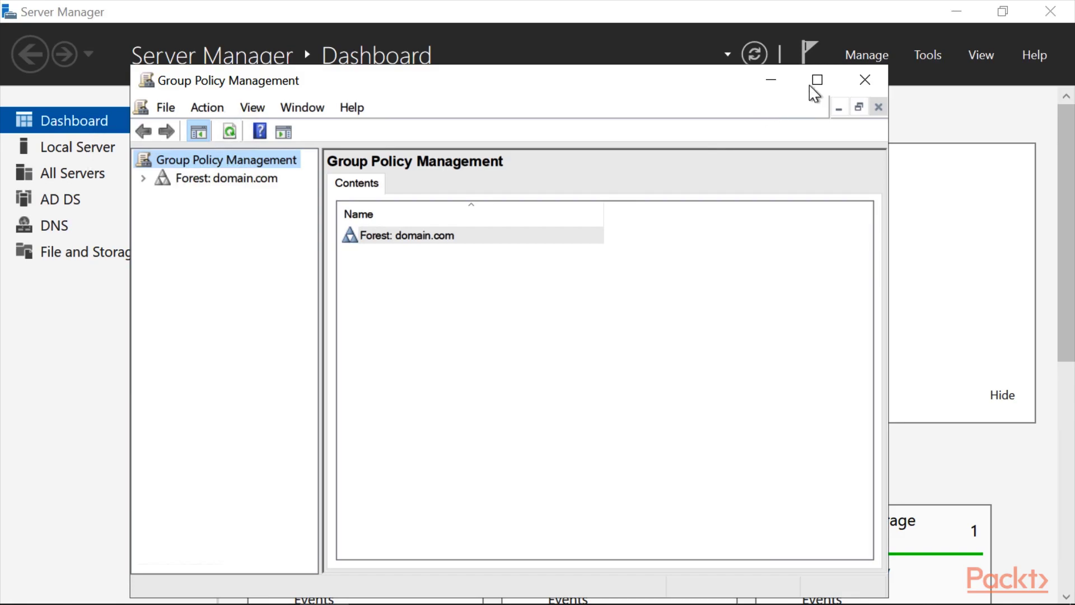
pyautogui.click(815, 81)
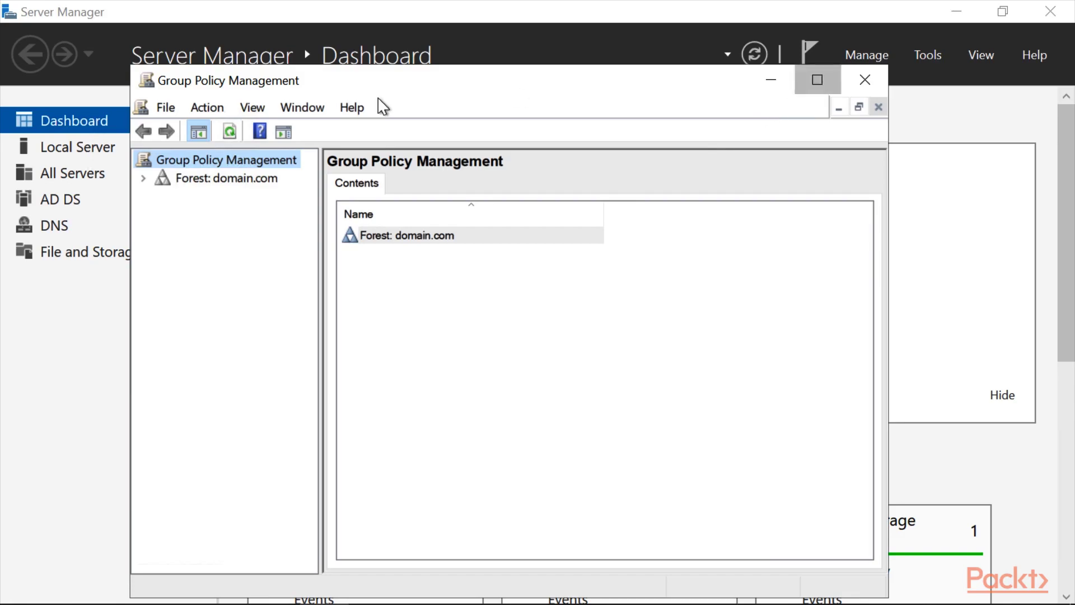
pyautogui.click(12, 106)
pyautogui.click(32, 124)
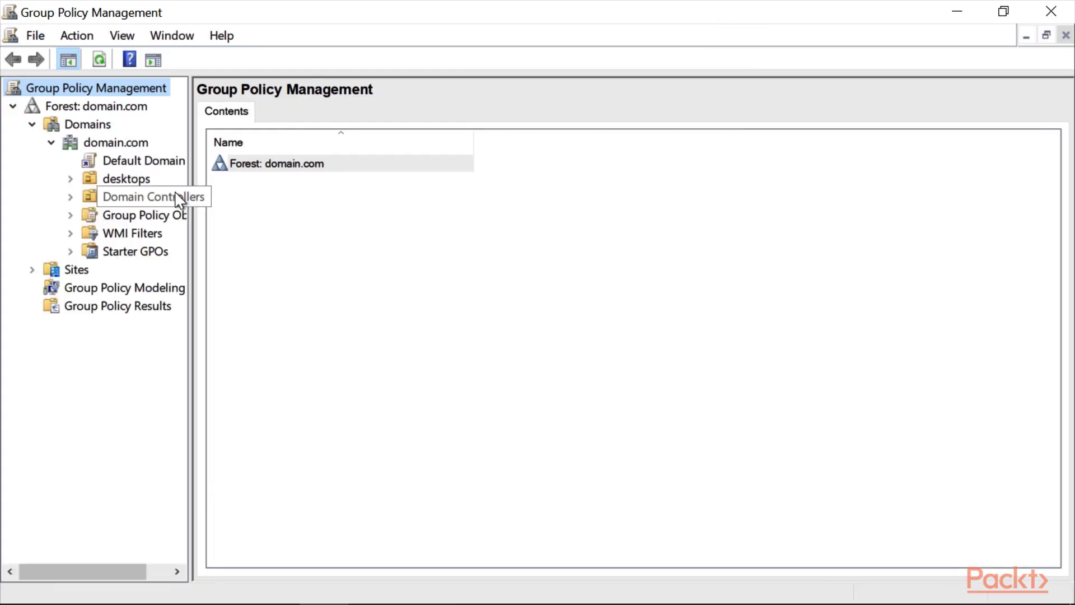
pyautogui.click(120, 180)
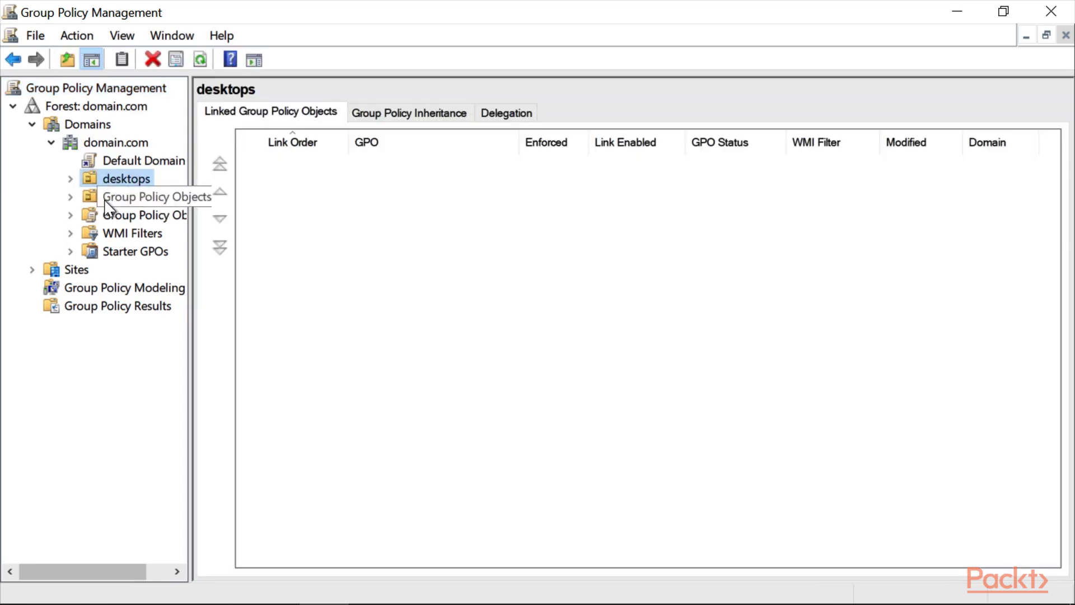
# - Create a GPO named installoffice linked to the desktops OU
pyautogui.rightClick(120, 178)
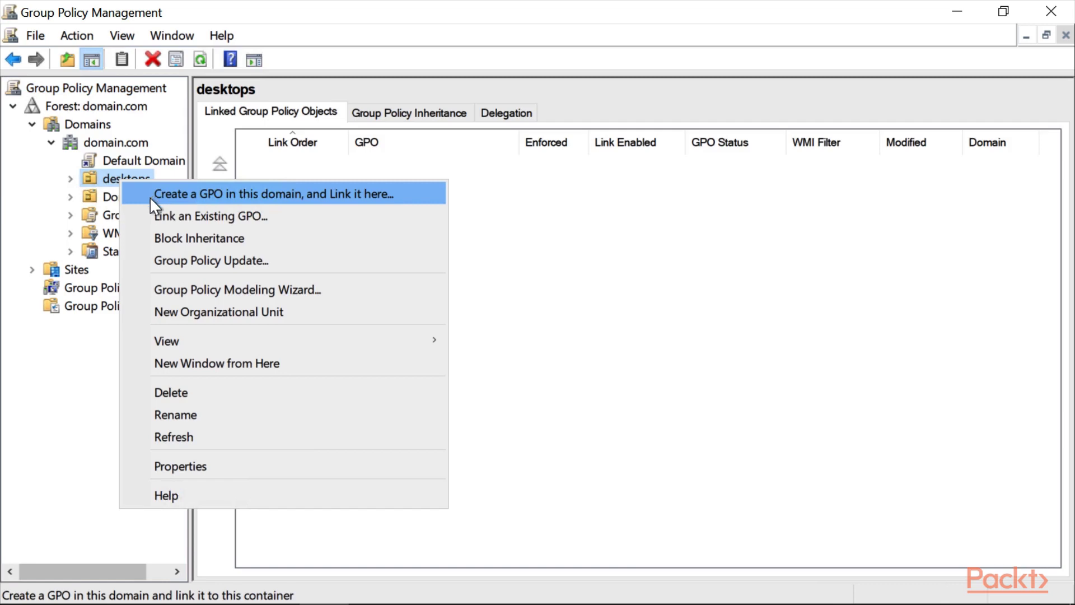
pyautogui.click(190, 193)
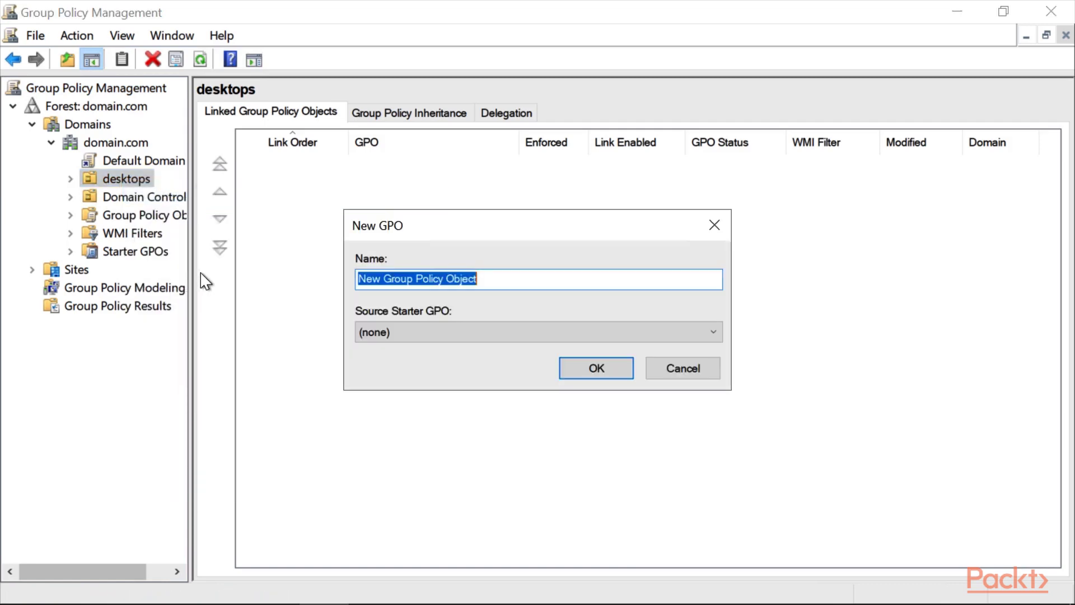
pyautogui.write('installoffice')
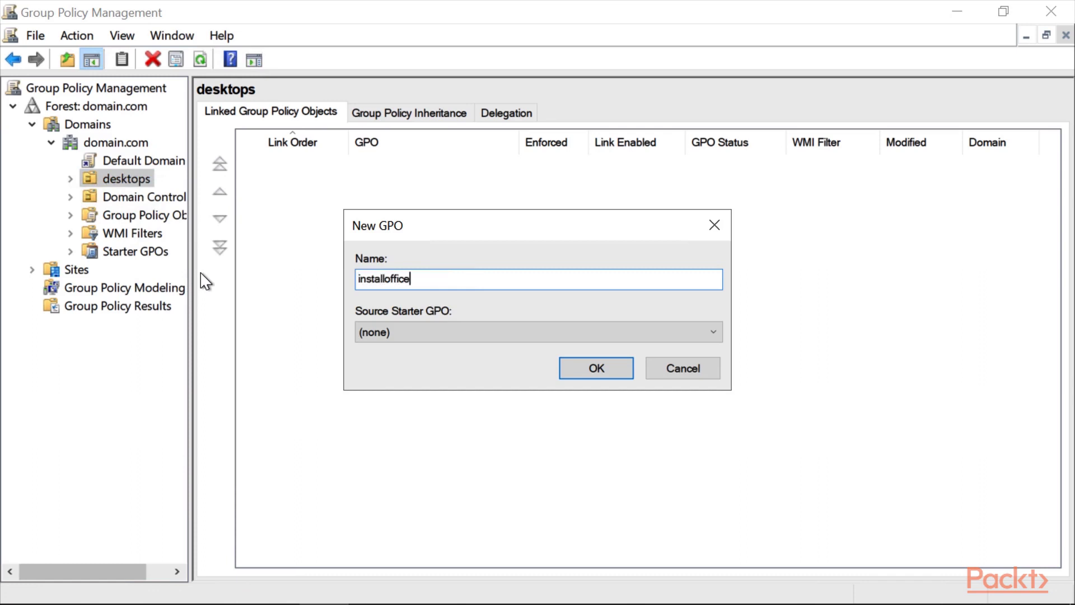
pyautogui.click(569, 369)
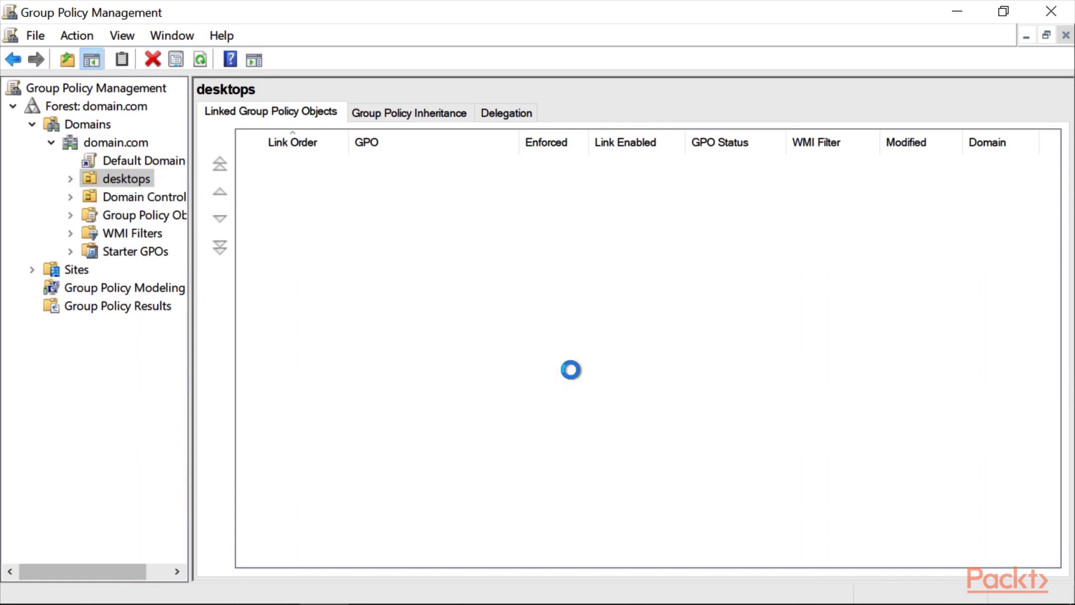
pyautogui.click(450, 168)
pyautogui.rightClick(450, 170)
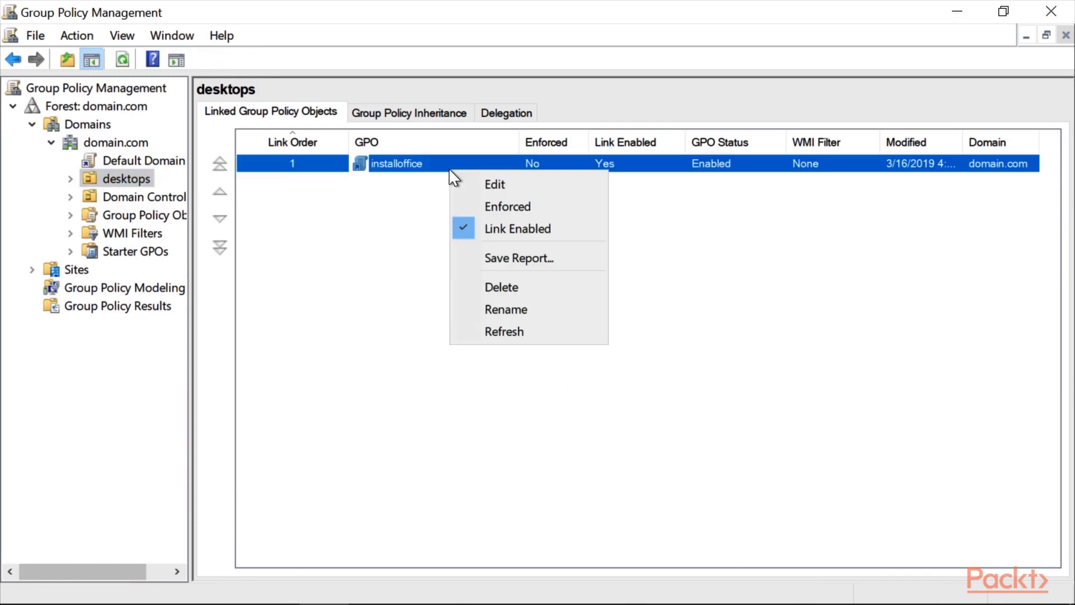
# - Edit the installoffice GPO, showing Computer Configuration > Policies > Windows Settings > Scripts maximized
pyautogui.click(497, 183)
pyautogui.click(178, 145)
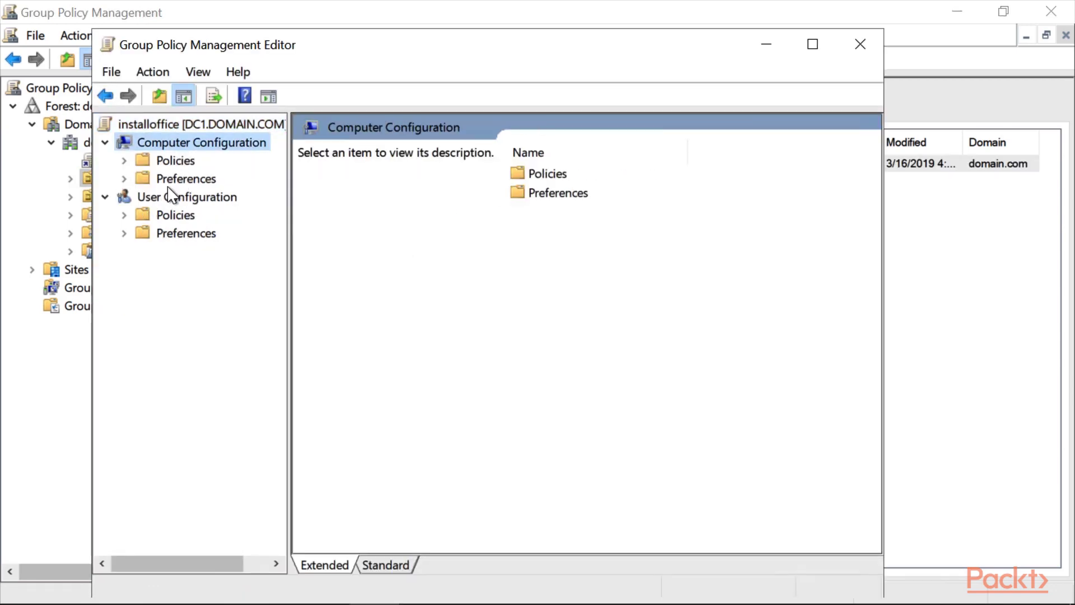
pyautogui.doubleClick(175, 163)
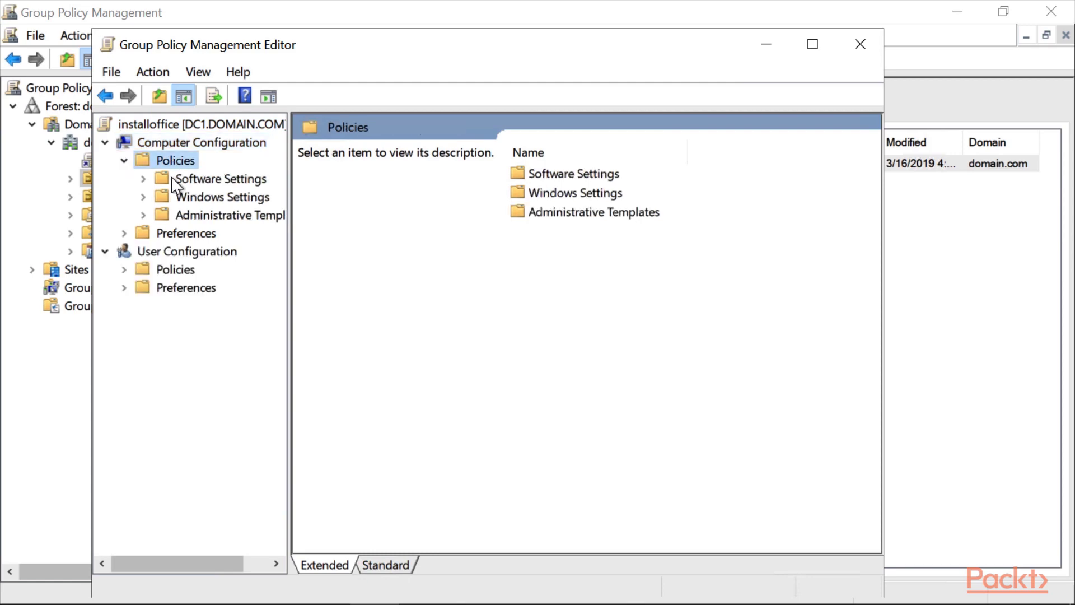
pyautogui.doubleClick(204, 198)
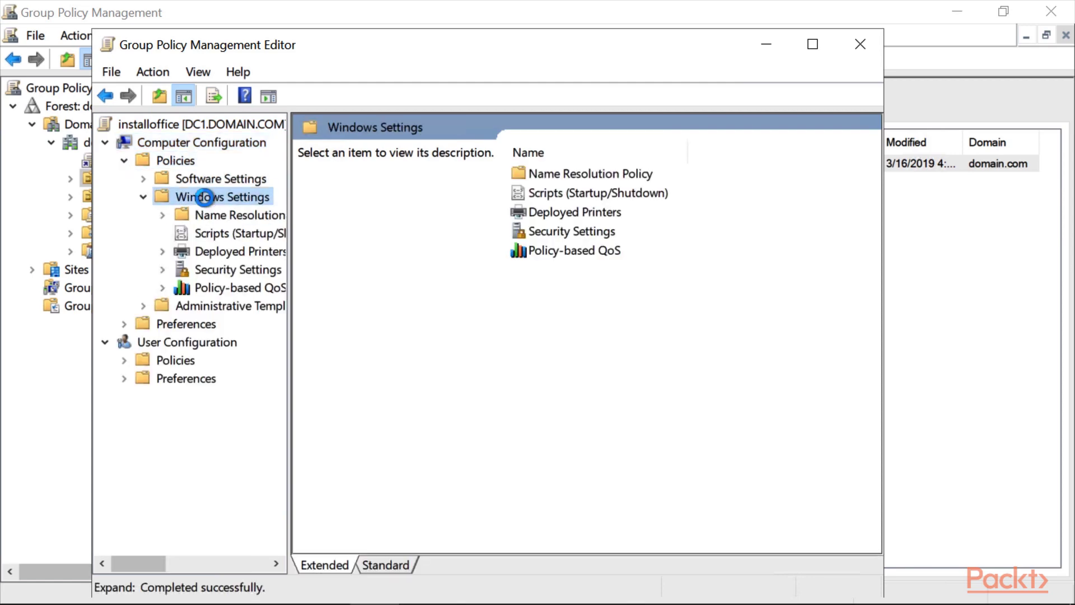
pyautogui.click(213, 233)
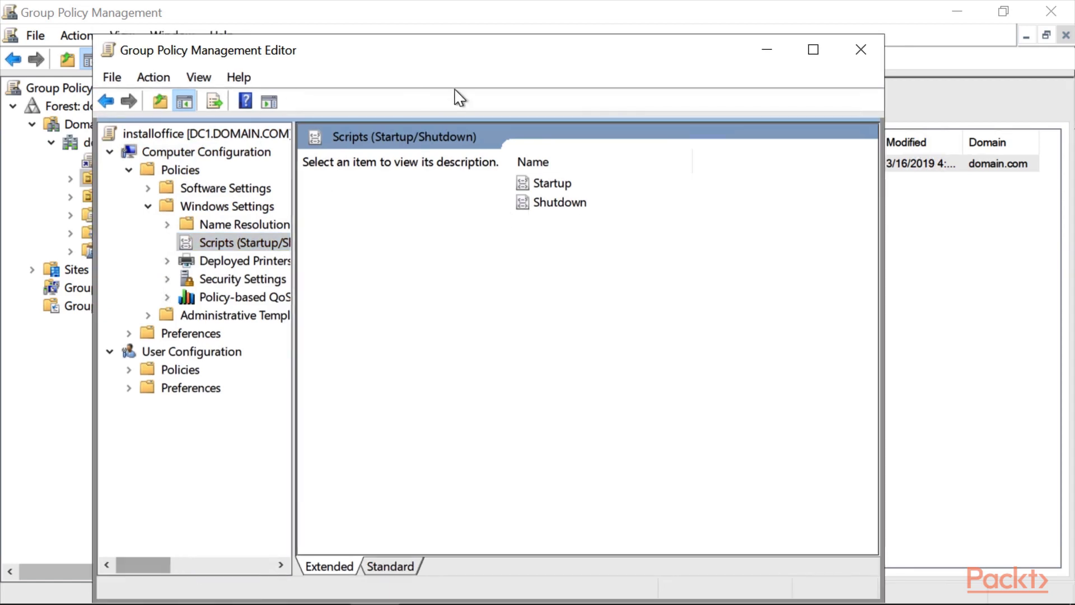
pyautogui.click(813, 45)
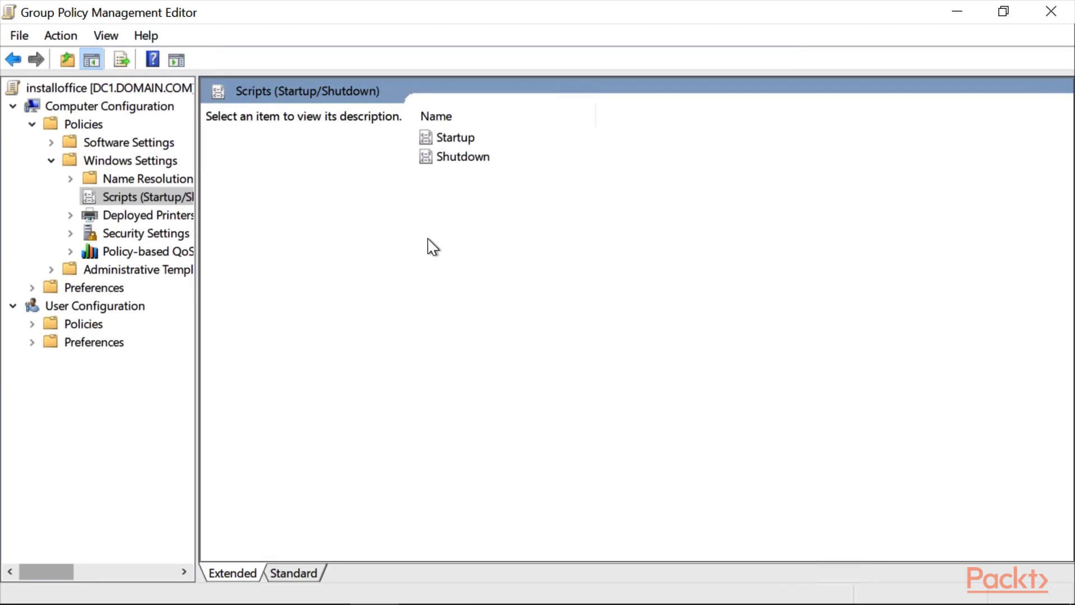
# - Begin adding a Startup script and browse to Local Disk (C:)
pyautogui.doubleClick(457, 146)
pyautogui.click(676, 307)
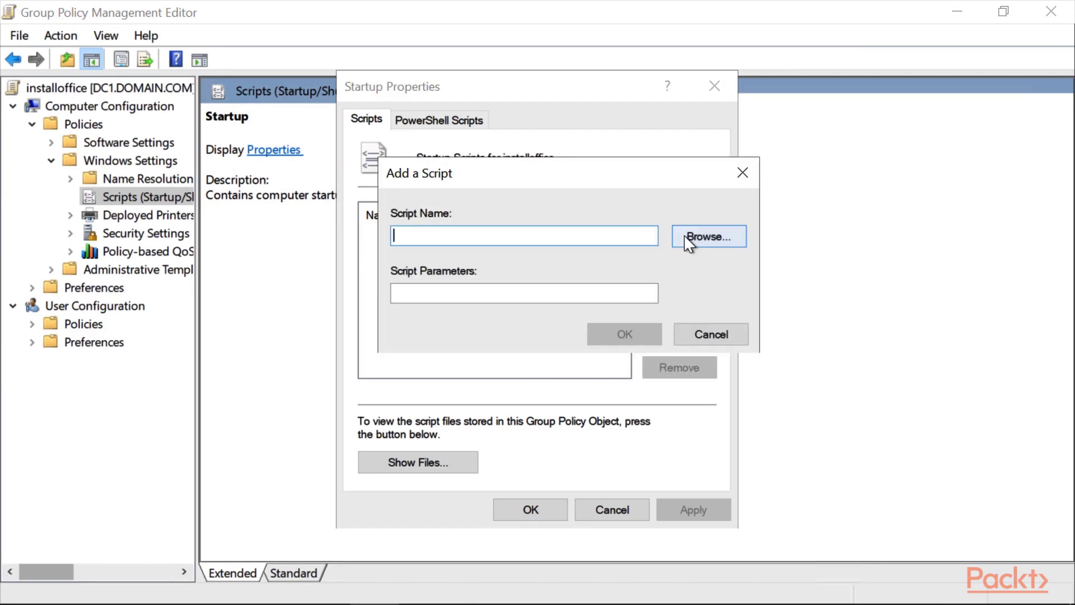
pyautogui.click(685, 236)
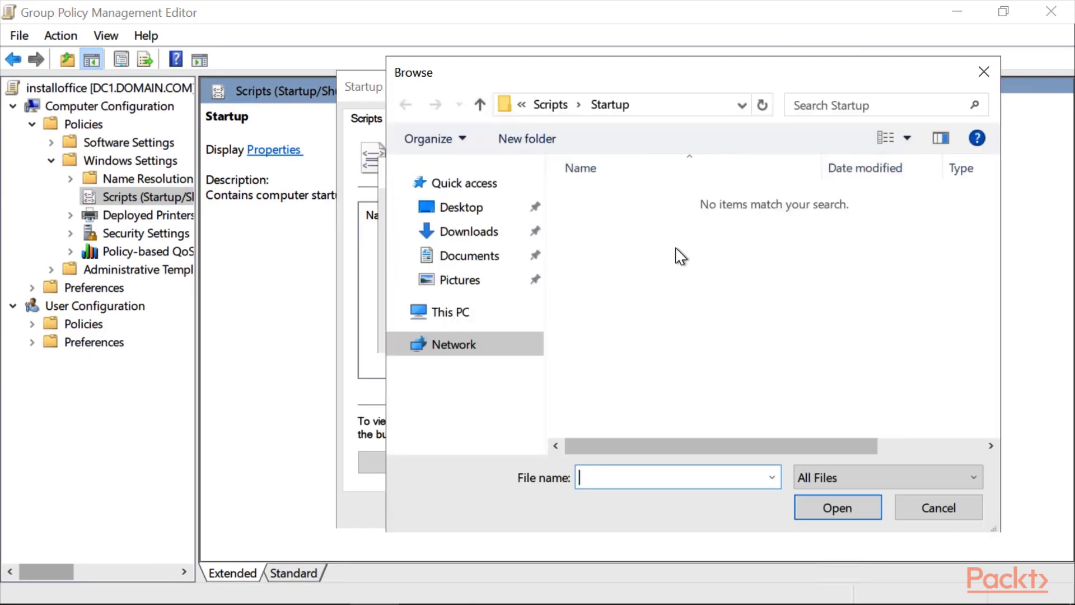
pyautogui.click(456, 314)
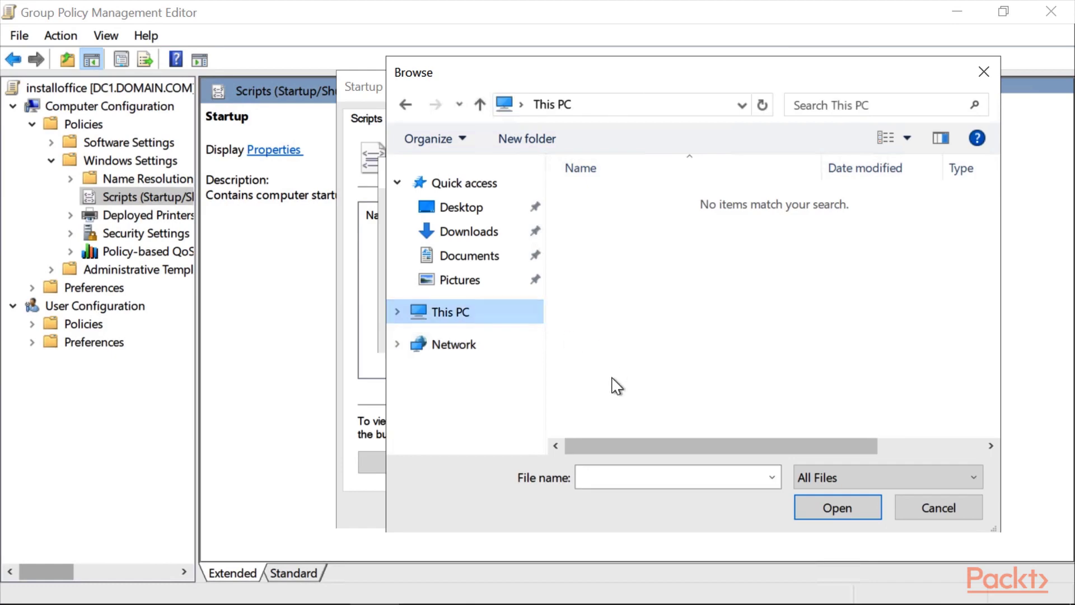
pyautogui.scroll(-5, 698, 398)
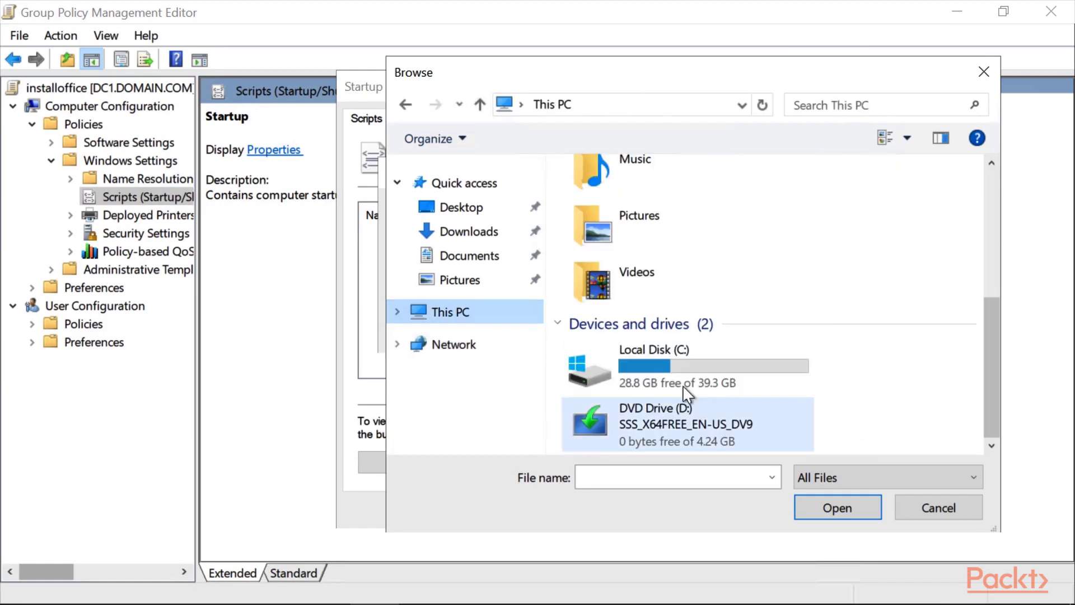
pyautogui.doubleClick(667, 365)
# - Create a new folder named 'scripts' on C: and open it
pyautogui.rightClick(605, 365)
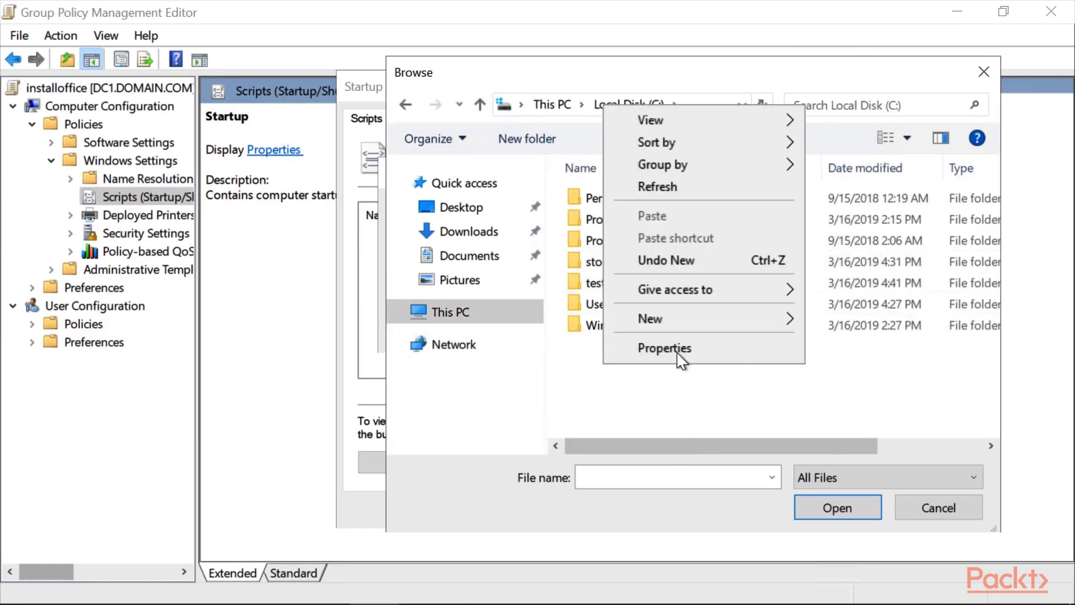
pyautogui.moveTo(682, 321)
pyautogui.click(835, 313)
pyautogui.write('scripts')
pyautogui.press('Return')
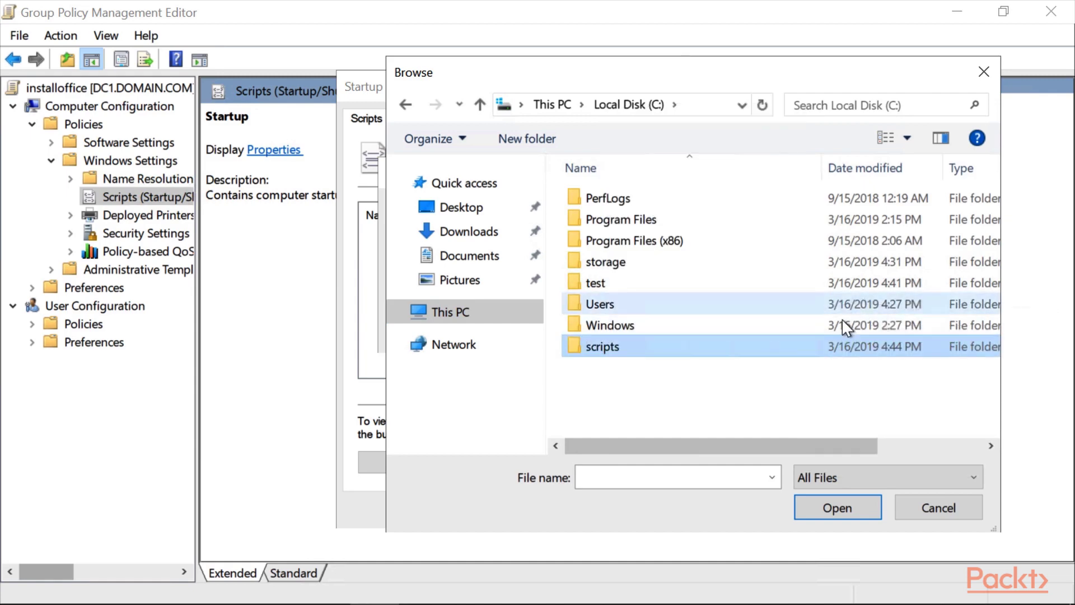
pyautogui.doubleClick(815, 350)
# - Create a blank New Text Document inside C:\scripts
pyautogui.rightClick(603, 231)
pyautogui.moveTo(692, 448)
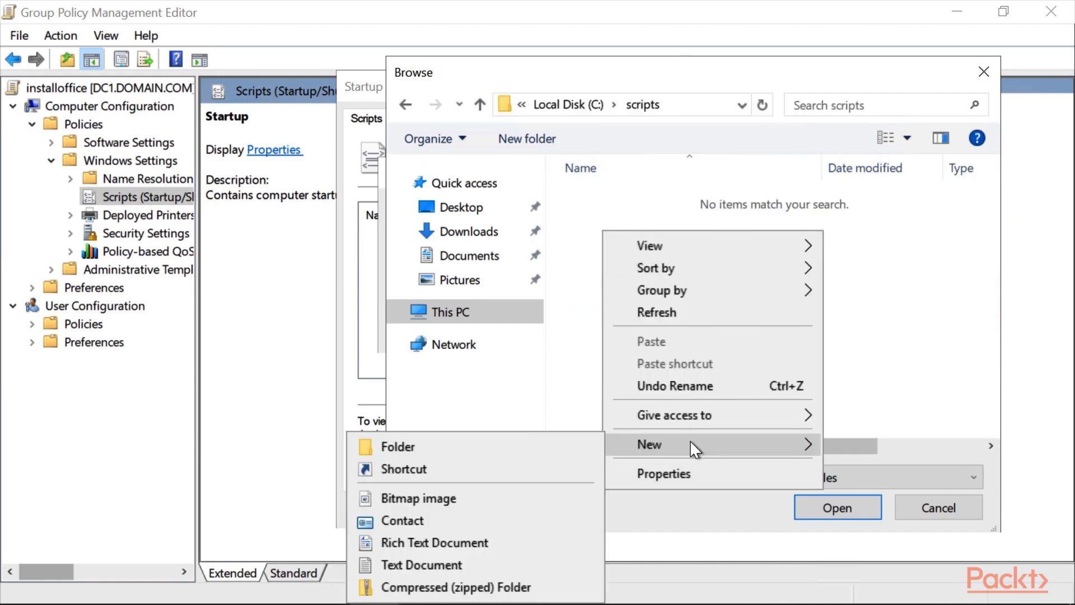
pyautogui.click(436, 565)
pyautogui.click(636, 240)
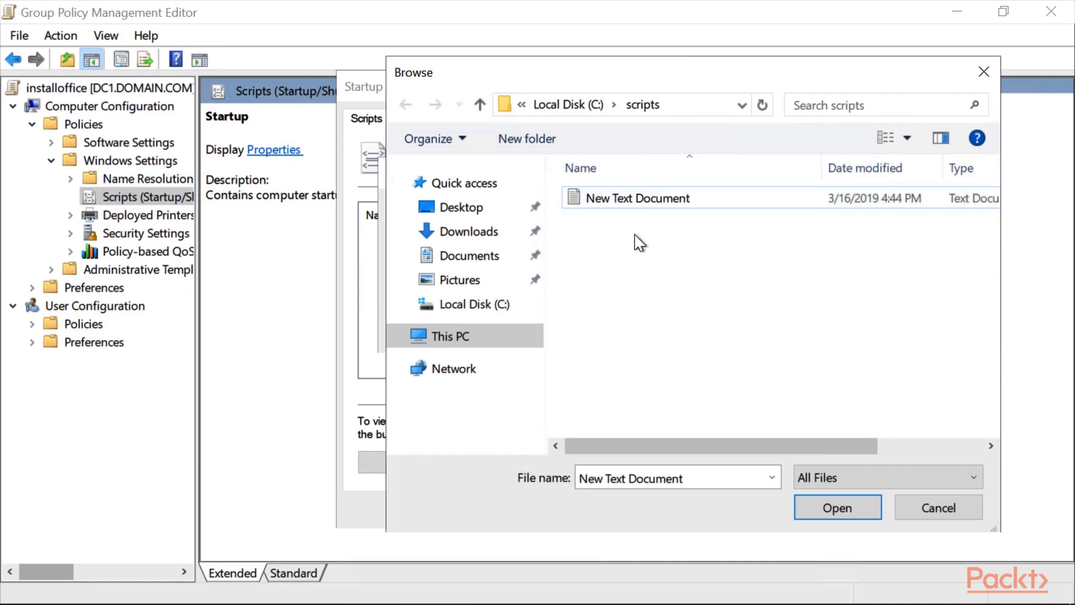
pyautogui.rightClick(653, 205)
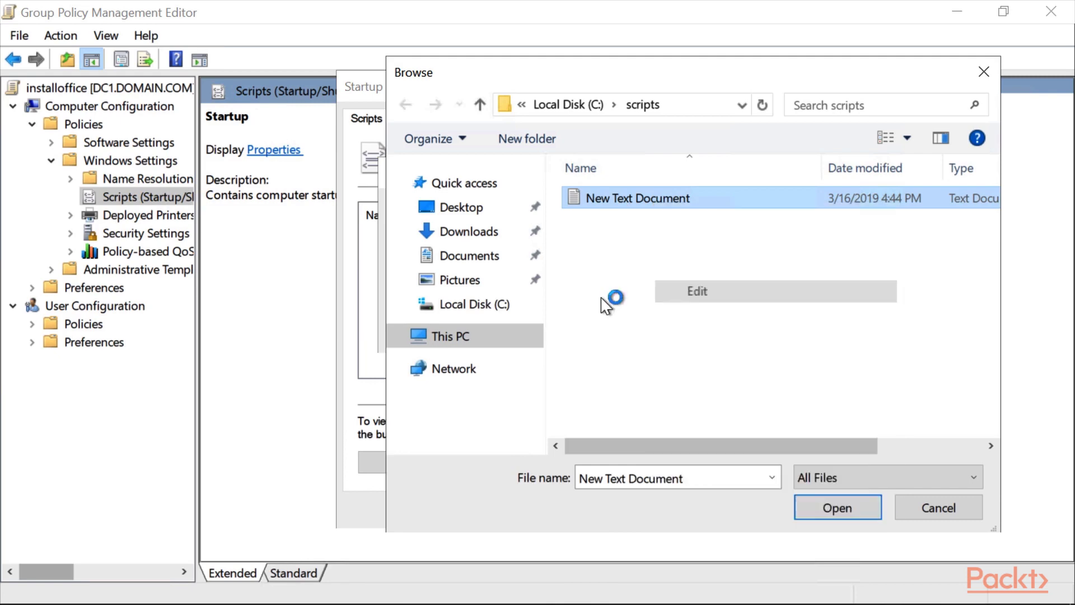
# - Bring File Explorer in front of the blank Notepad document
pyautogui.click(367, 602)
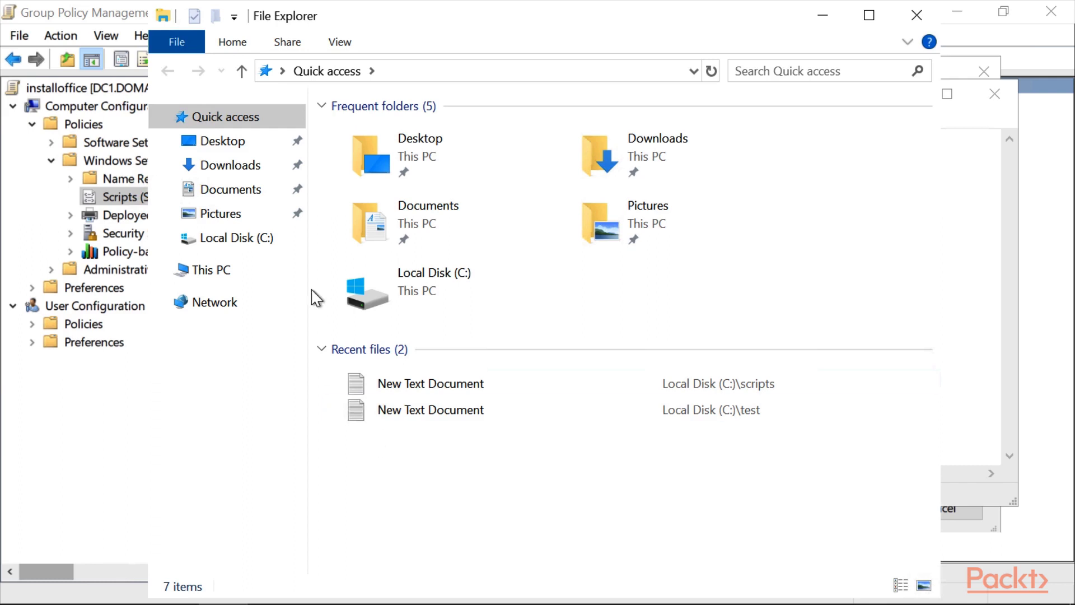
# - Browse to C:\storage\office16, select its six Office setup files, then close File Explorer
pyautogui.doubleClick(384, 286)
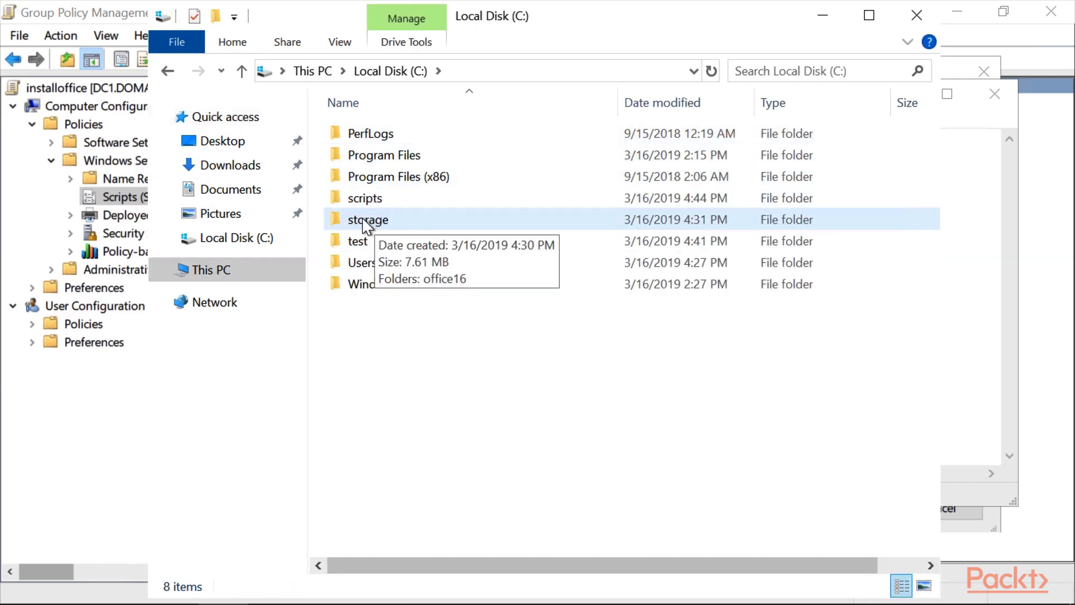
pyautogui.doubleClick(379, 220)
pyautogui.doubleClick(372, 137)
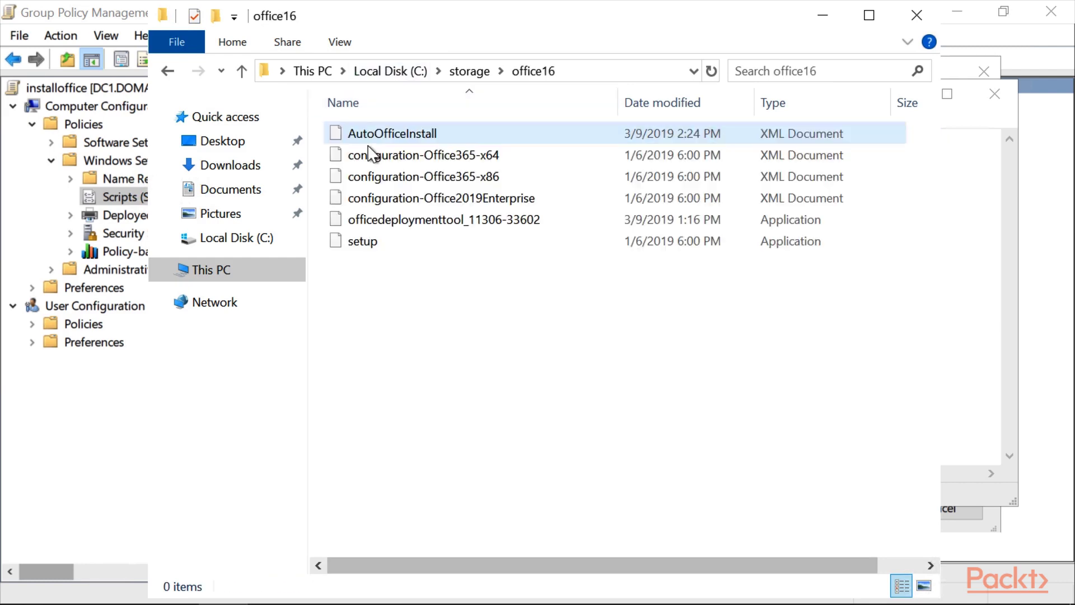
pyautogui.moveTo(412, 293); pyautogui.dragTo(351, 119)
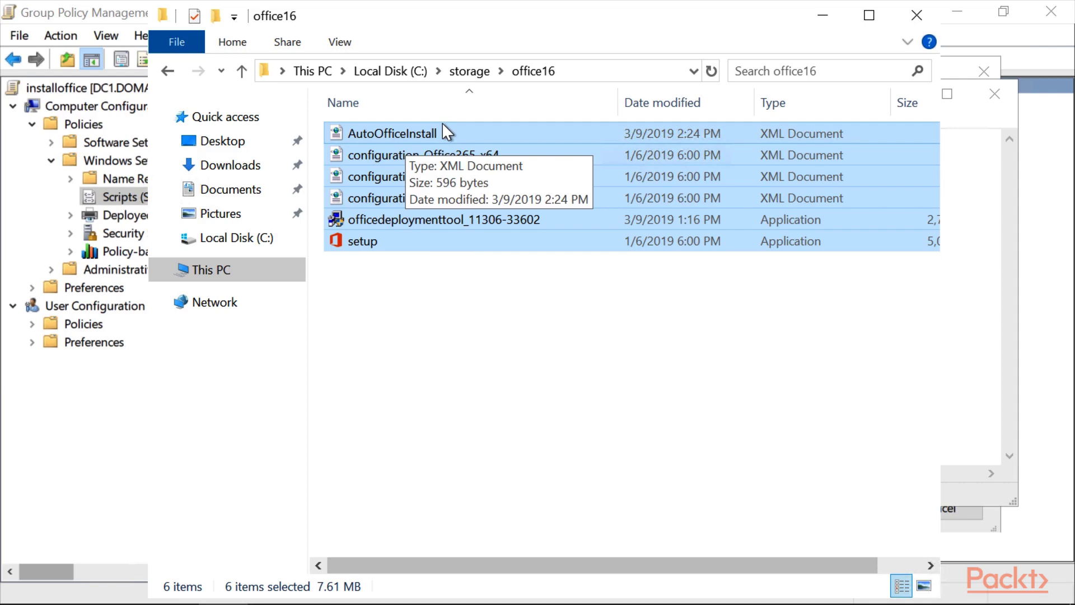
pyautogui.hotkey('alt', 'F4')
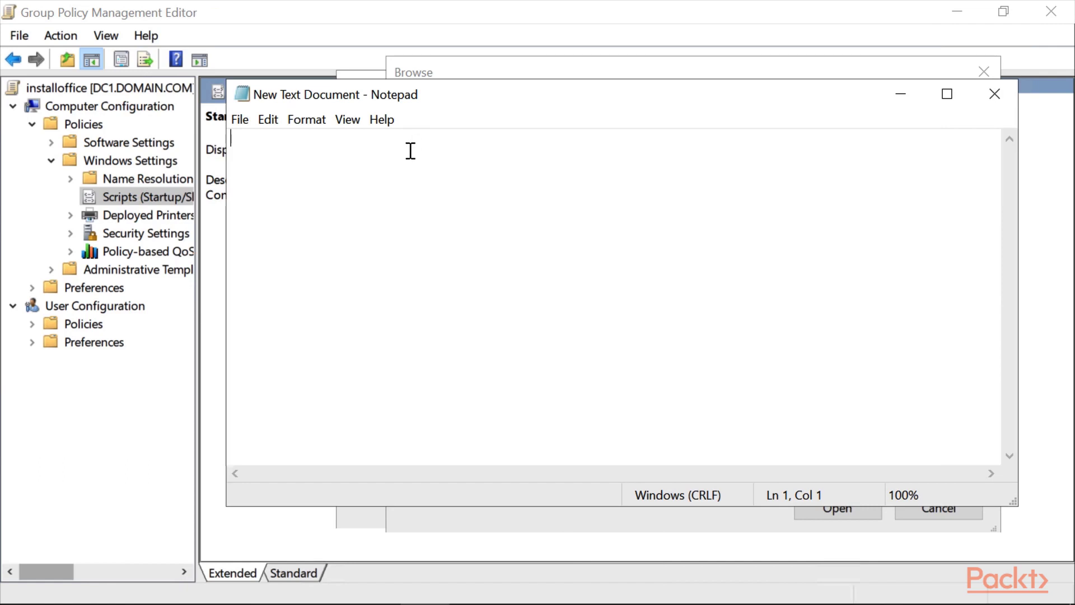
# - Paste the setup.exe /configure autoofficeinstall.xml command line into the blank document
pyautogui.write('\\\\dc1\\storage\\office16\\setup.exe /configure autoofficeinstall.xml')
pyautogui.moveTo(230, 137); pyautogui.dragTo(272, 139)
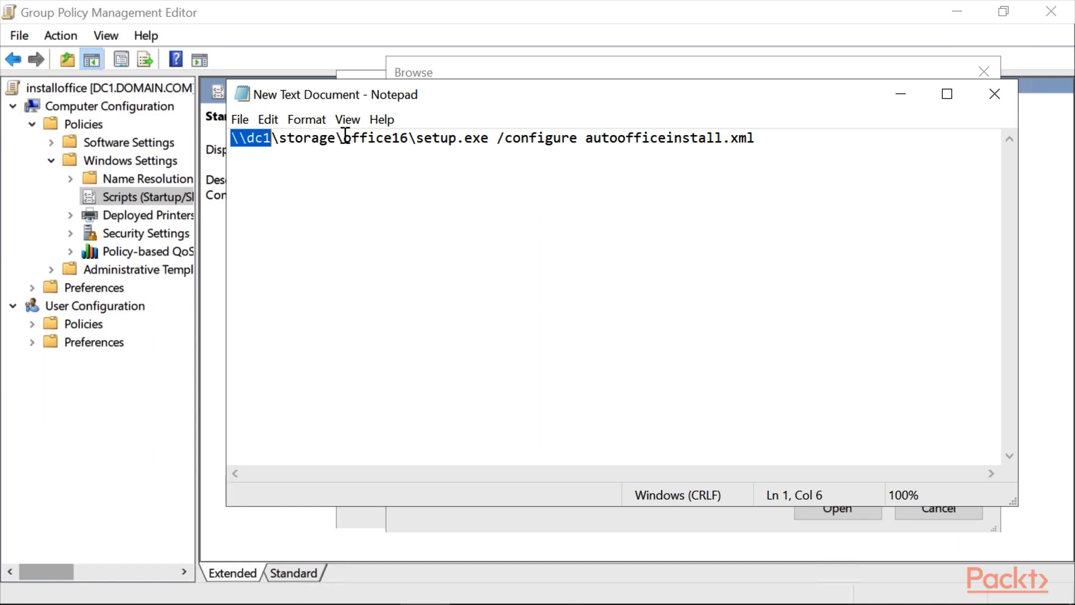
pyautogui.moveTo(349, 135); pyautogui.dragTo(766, 137)
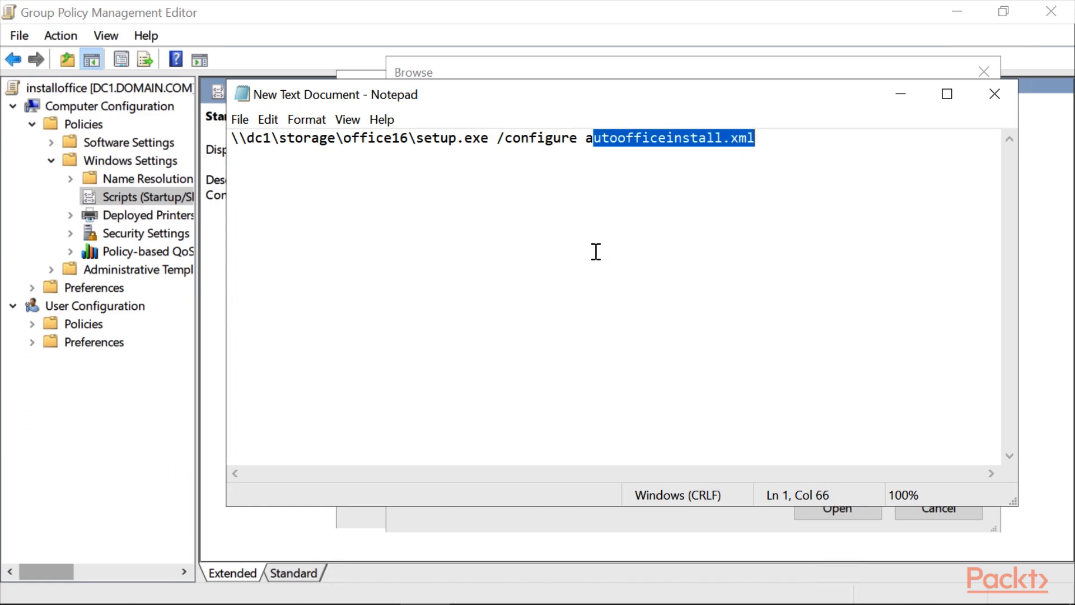
pyautogui.click(416, 138)
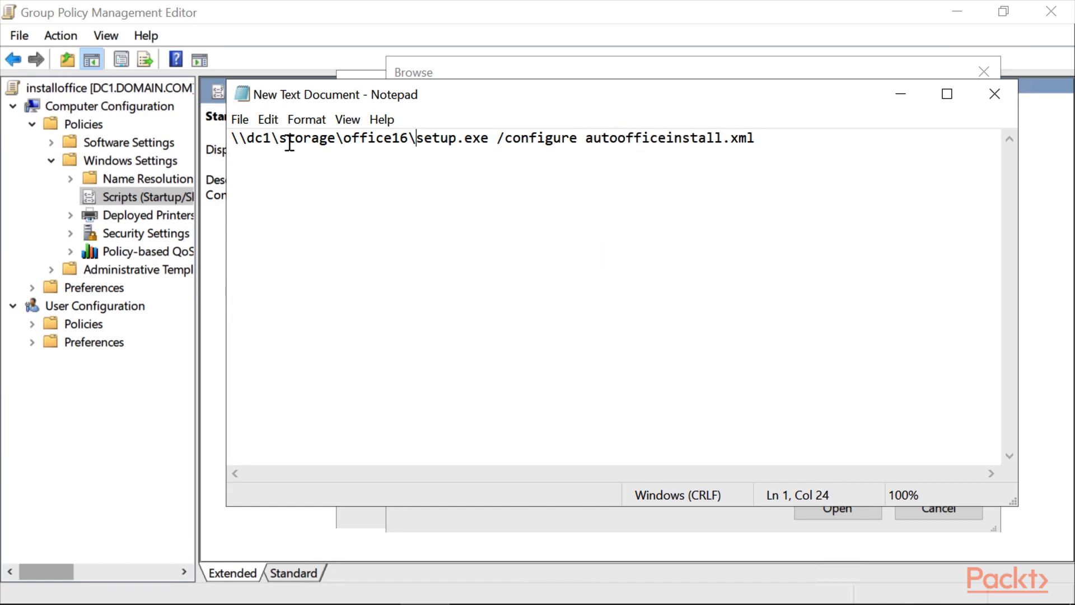
# - Save the document as installoffice.bat with All Files type, then close Notepad
pyautogui.click(241, 120)
pyautogui.click(277, 203)
pyautogui.click(392, 435)
pyautogui.click(391, 472)
pyautogui.click(512, 409)
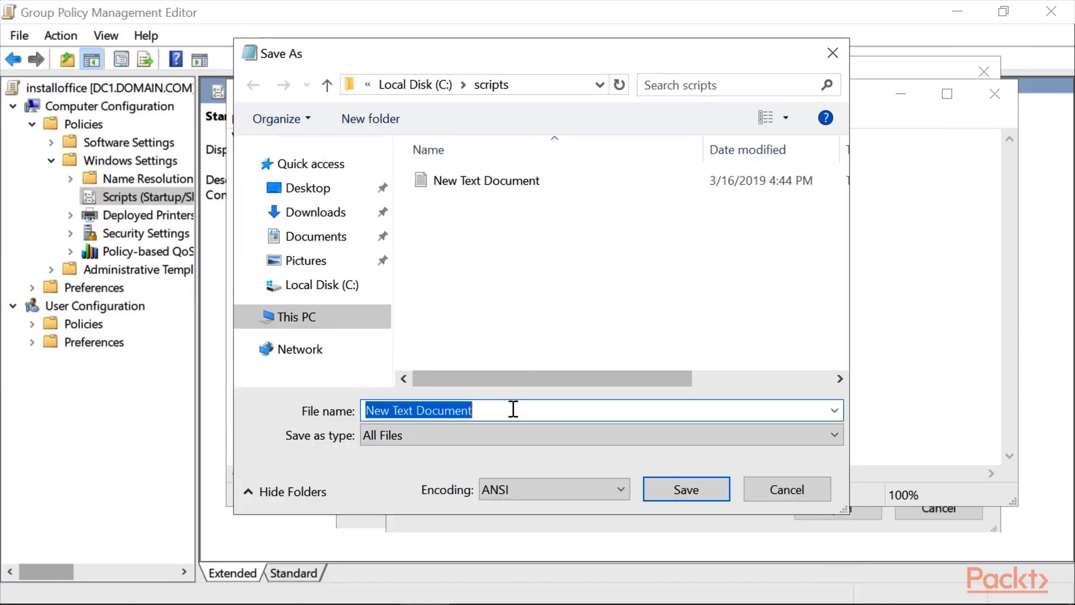
pyautogui.write('installoffice.b')
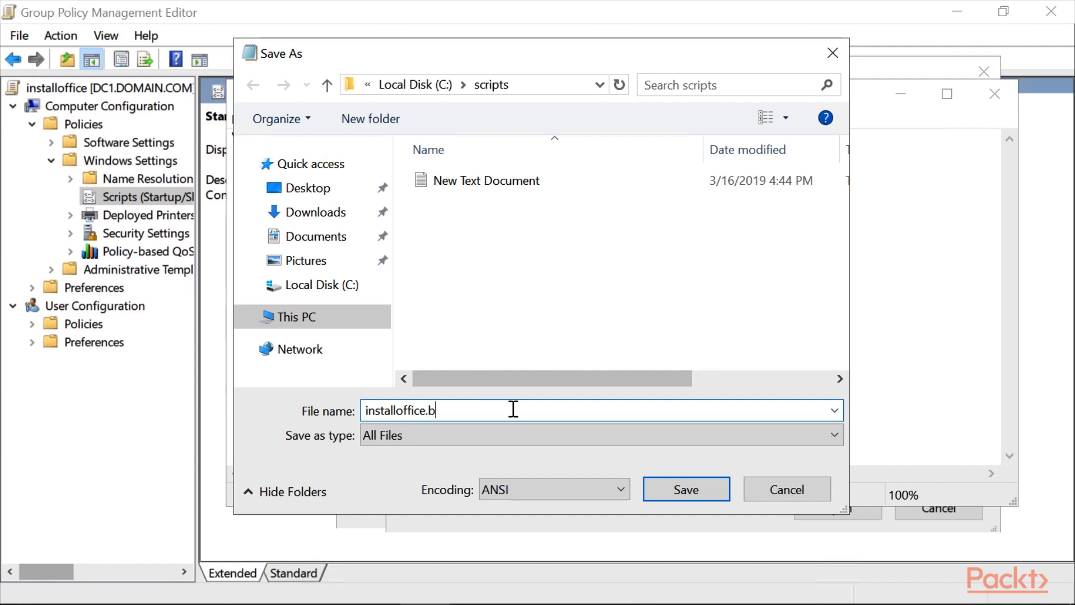
pyautogui.write('at')
pyautogui.click(701, 489)
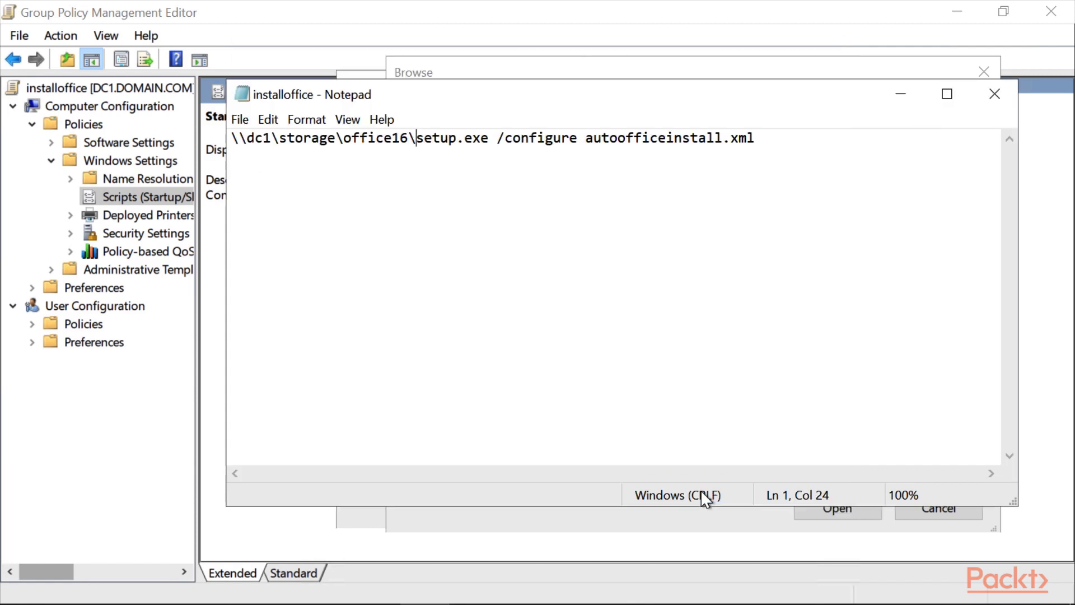
pyautogui.click(1006, 92)
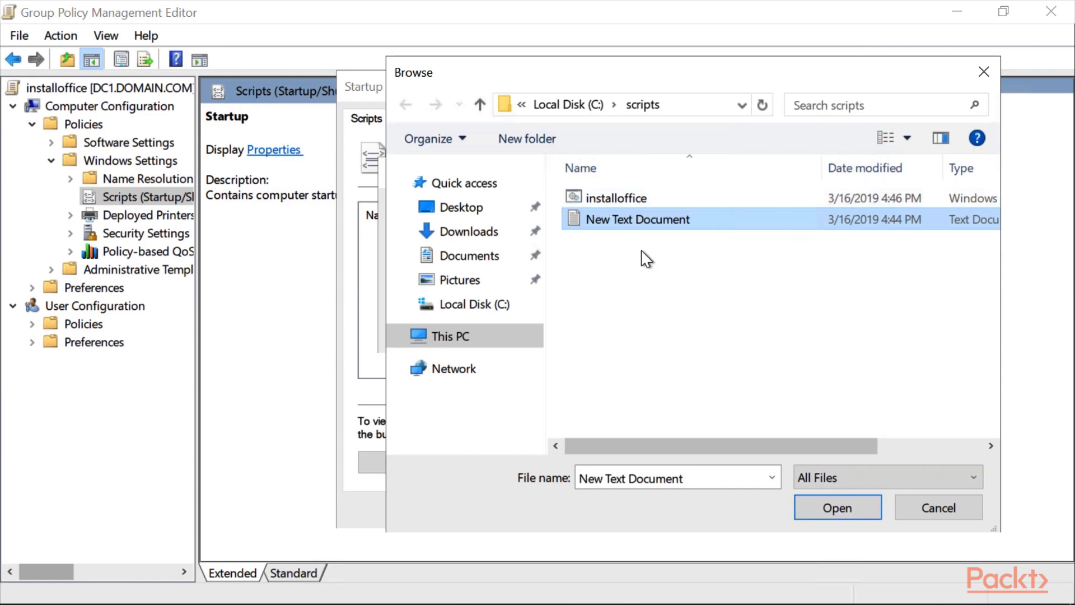
# - Add installoffice.bat as the startup script and apply the Startup properties
pyautogui.click(620, 197)
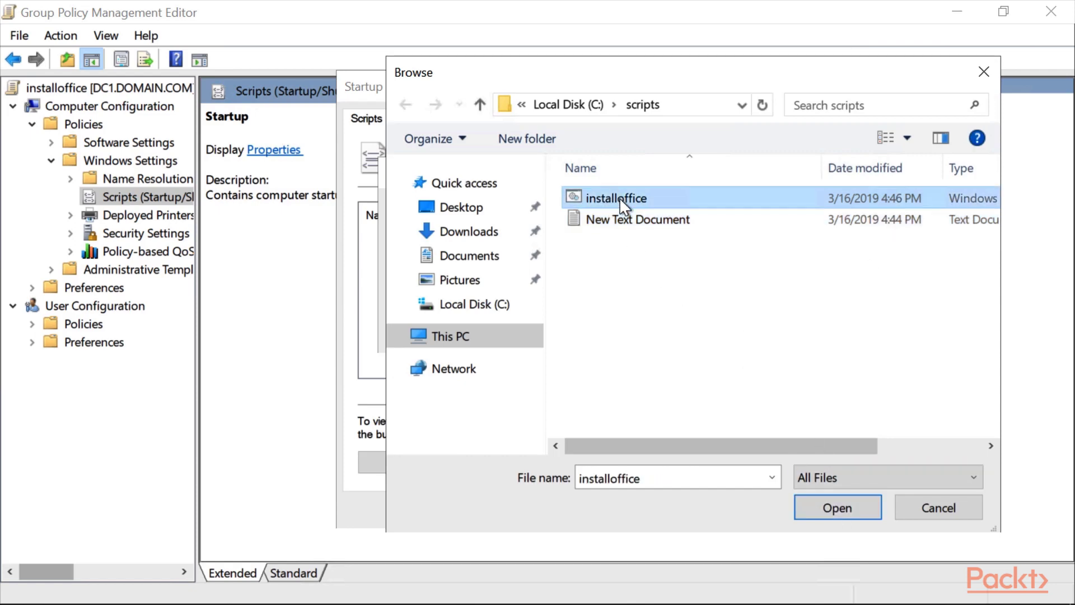
pyautogui.click(836, 508)
pyautogui.click(527, 235)
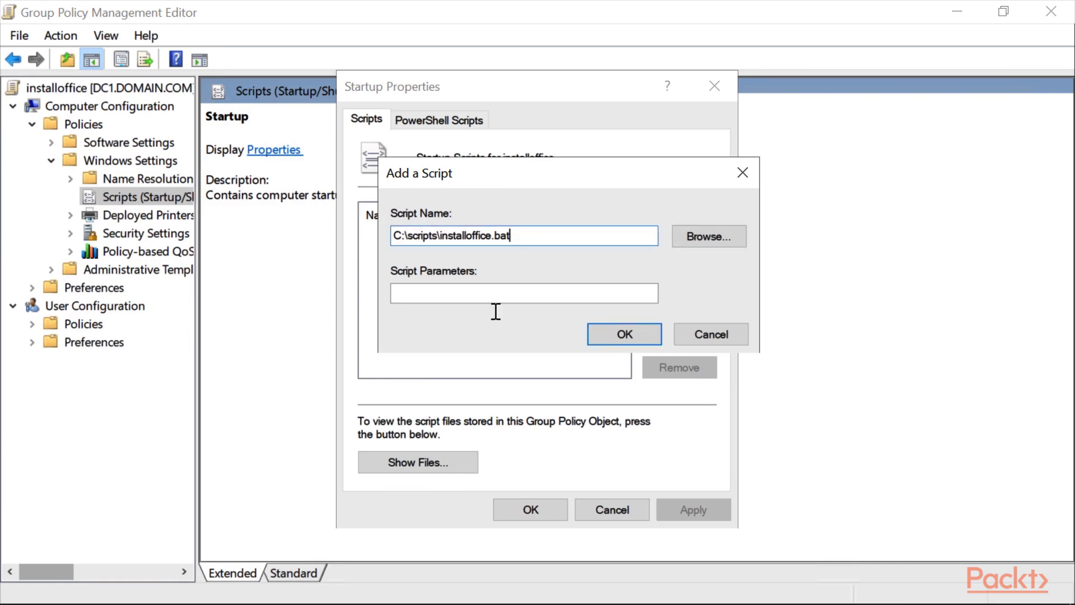
pyautogui.click(611, 333)
pyautogui.click(685, 512)
pyautogui.click(526, 513)
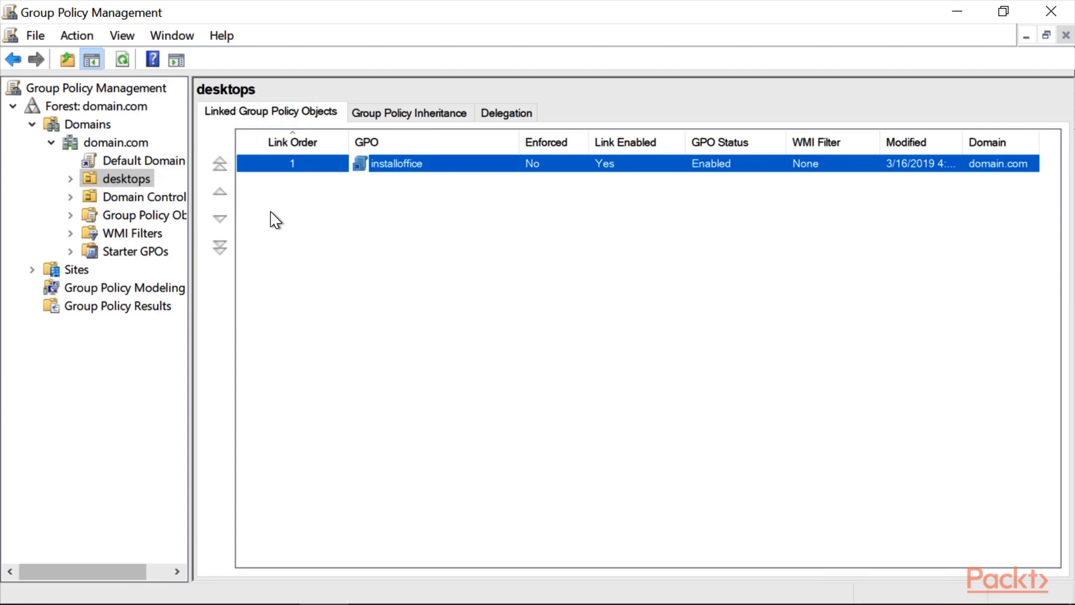
# - Edit installoffice maximized and open Security Settings > Local Policies > Security Options
pyautogui.rightClick(421, 167)
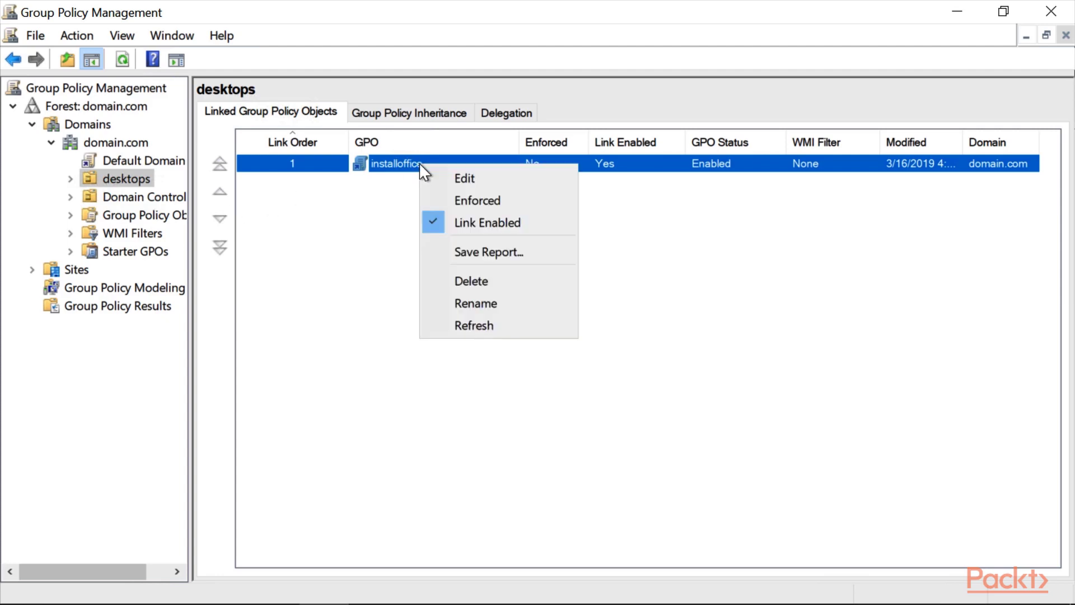
pyautogui.click(464, 178)
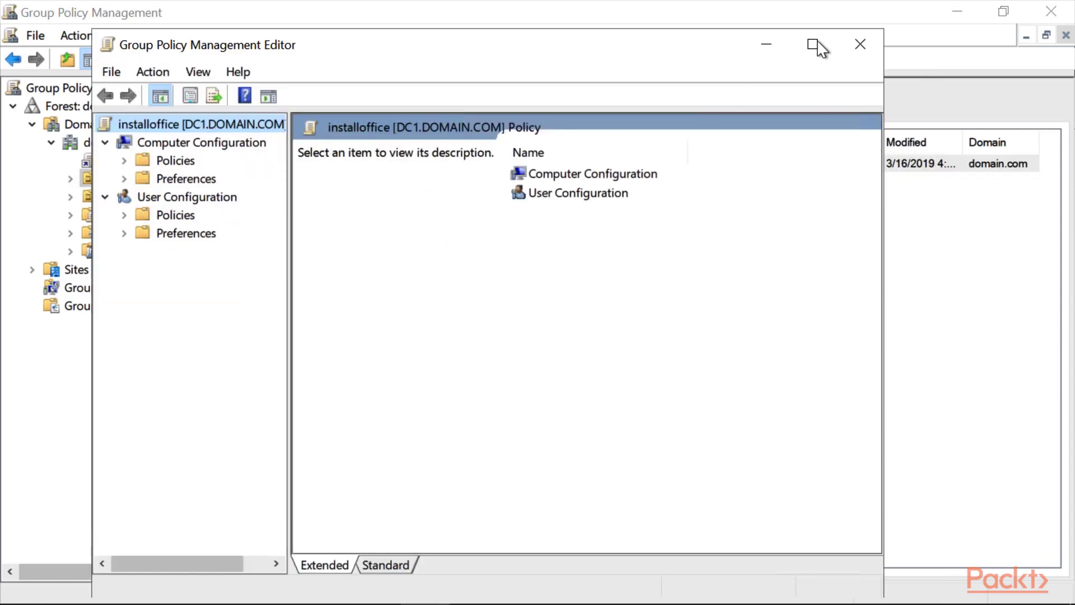
pyautogui.click(815, 43)
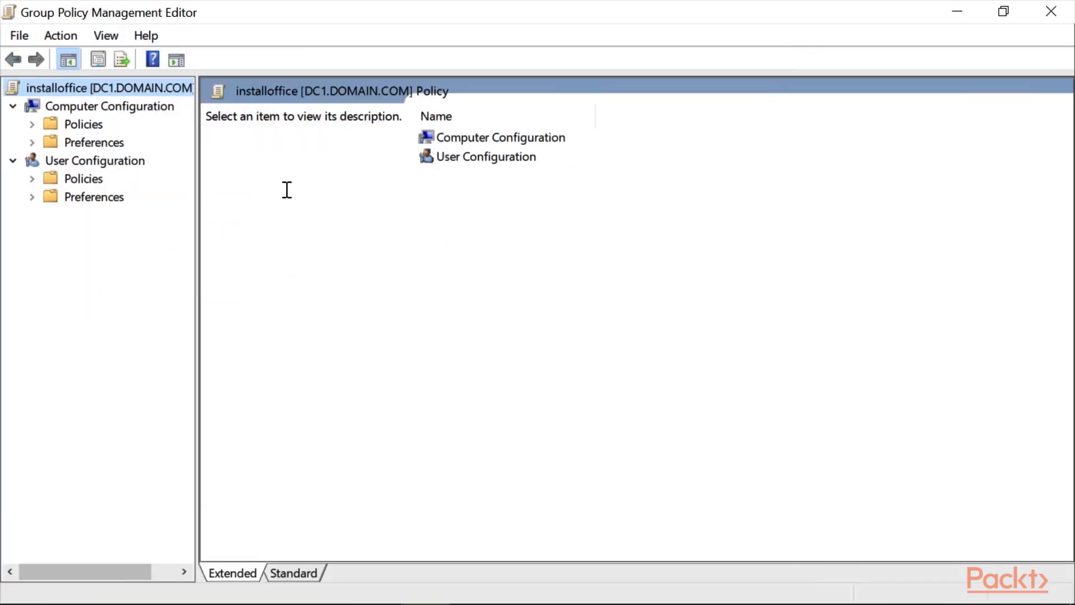
pyautogui.click(87, 108)
pyautogui.doubleClick(76, 126)
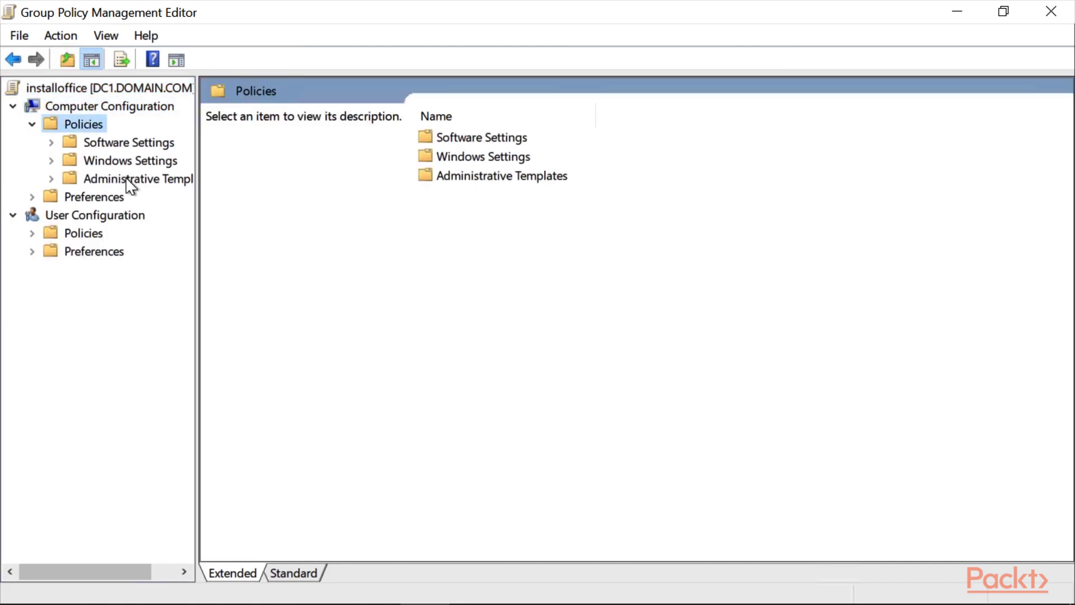
pyautogui.doubleClick(114, 162)
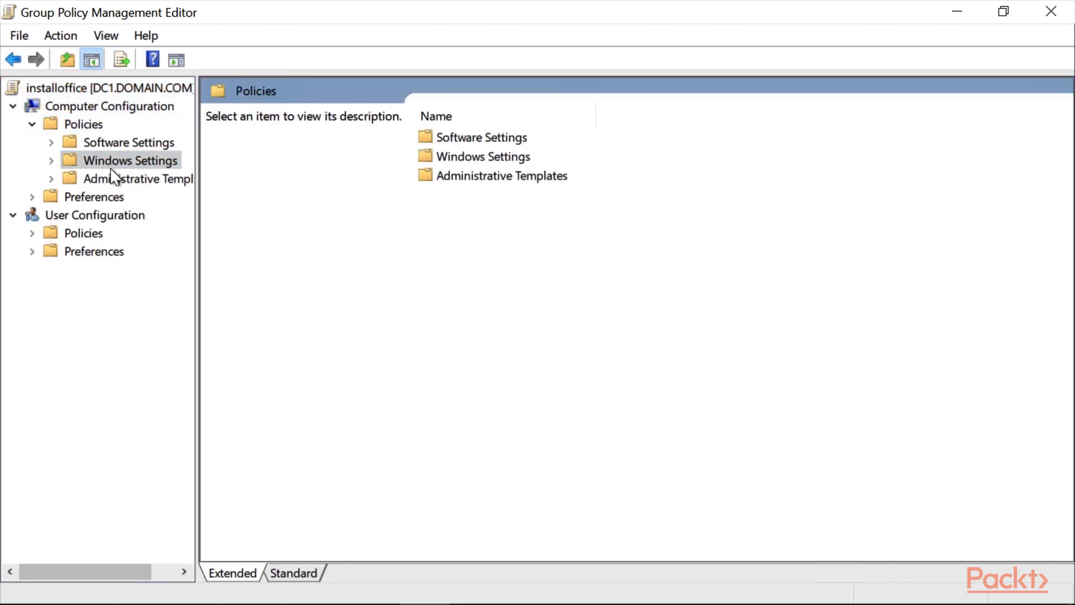
pyautogui.doubleClick(178, 234)
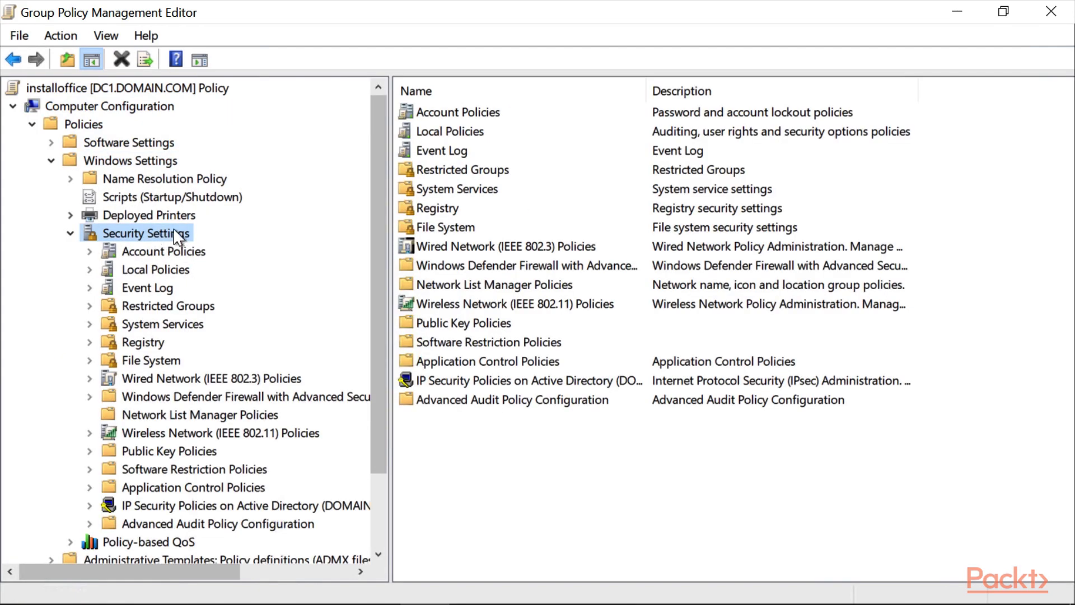
pyautogui.doubleClick(156, 271)
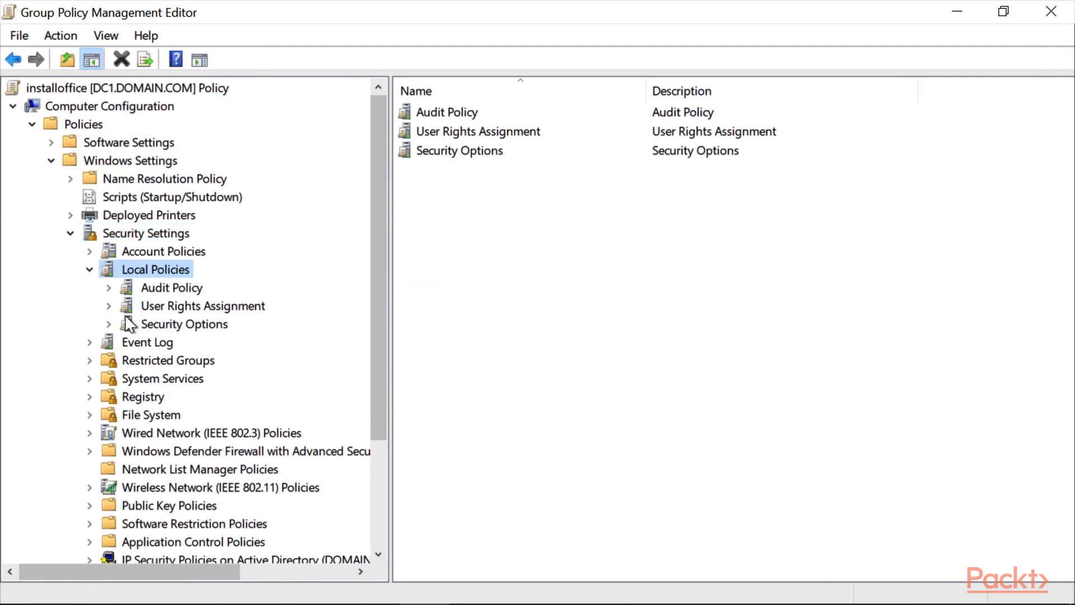
pyautogui.click(182, 325)
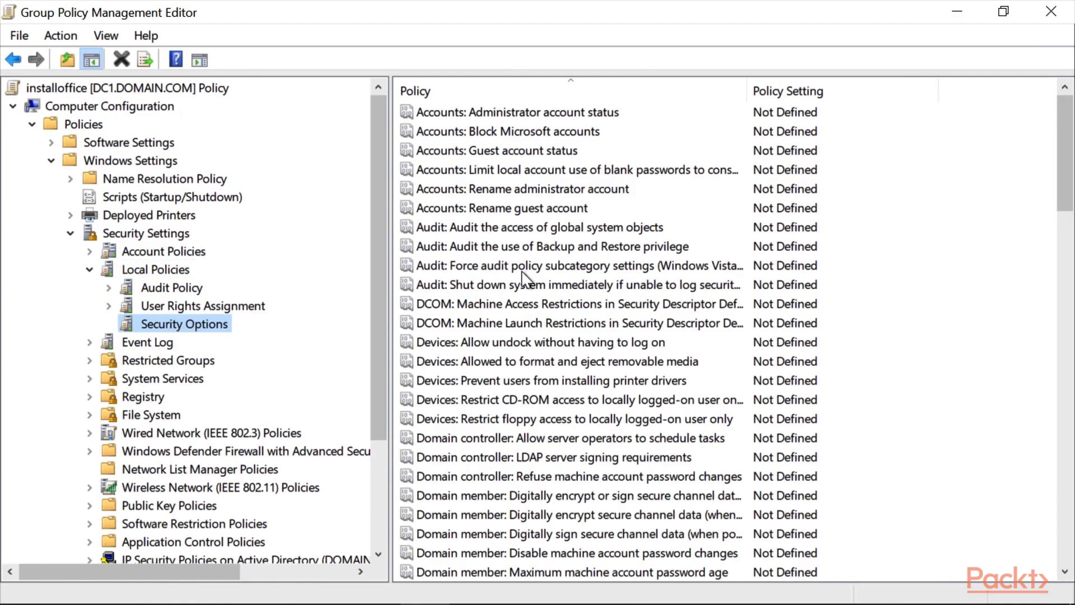
pyautogui.moveTo(1065, 197); pyautogui.dragTo(1060, 533)
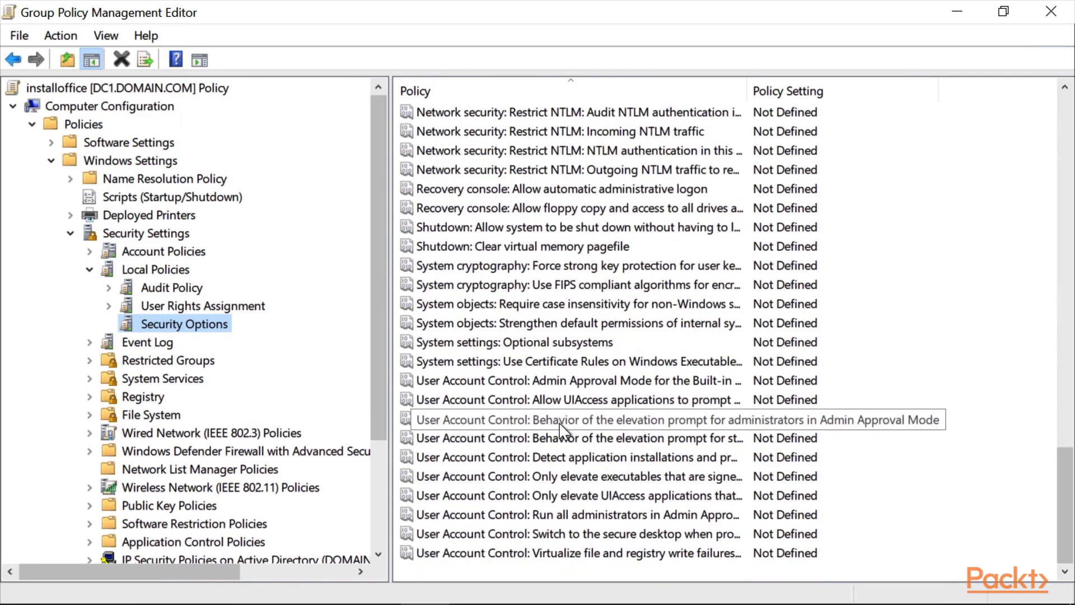
# - Define the administrators' elevation prompt behavior as Elevate without prompting
pyautogui.doubleClick(626, 422)
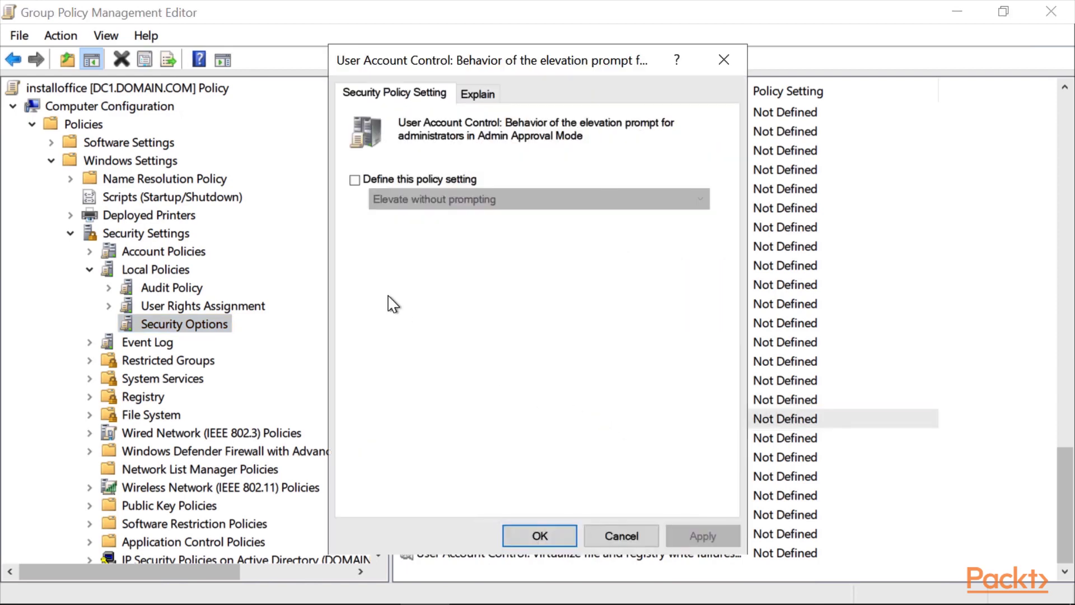
pyautogui.click(354, 180)
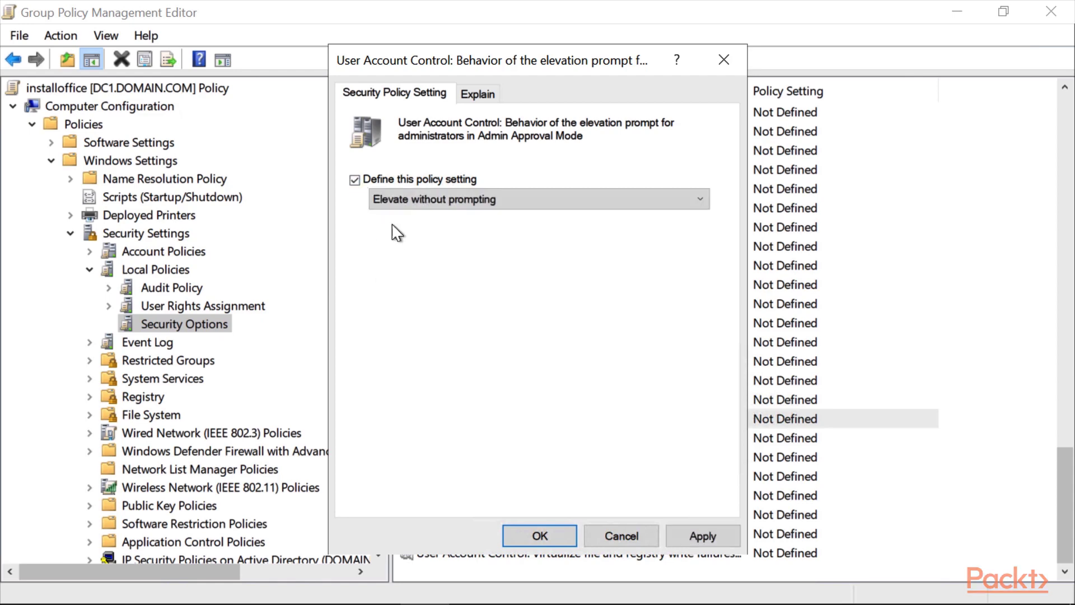
pyautogui.click(436, 202)
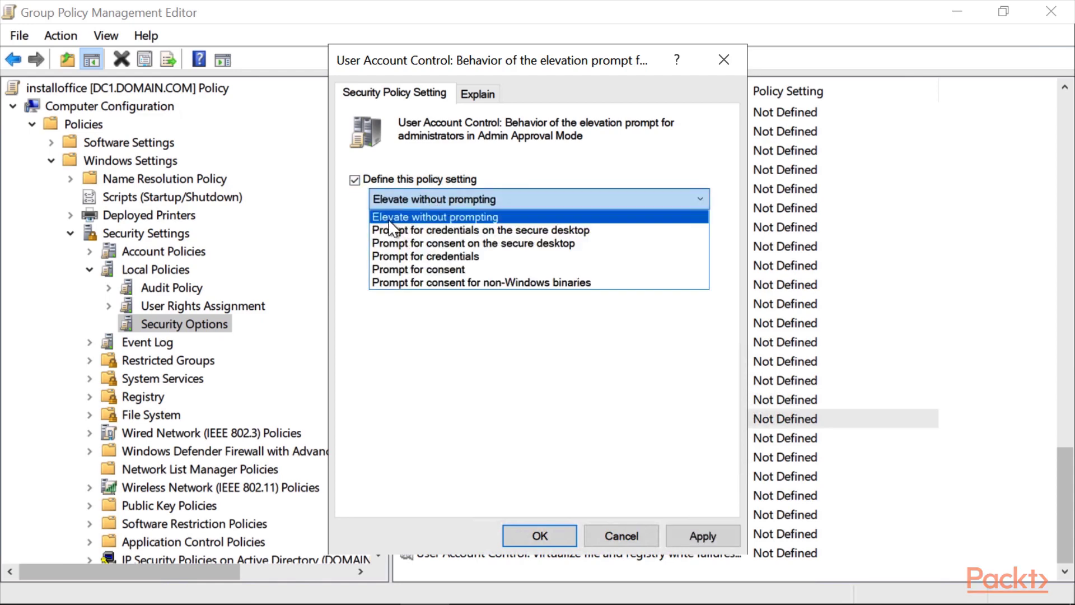
pyautogui.click(436, 217)
pyautogui.click(540, 536)
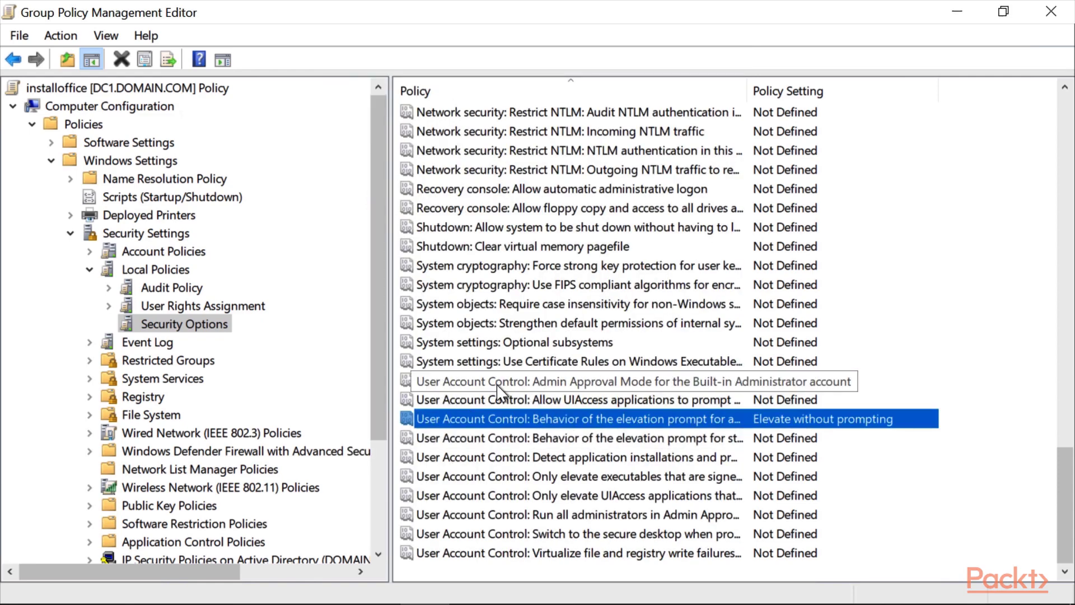
# - Define Admin Approval Mode for the built-in Administrator as Disabled
pyautogui.click(703, 382)
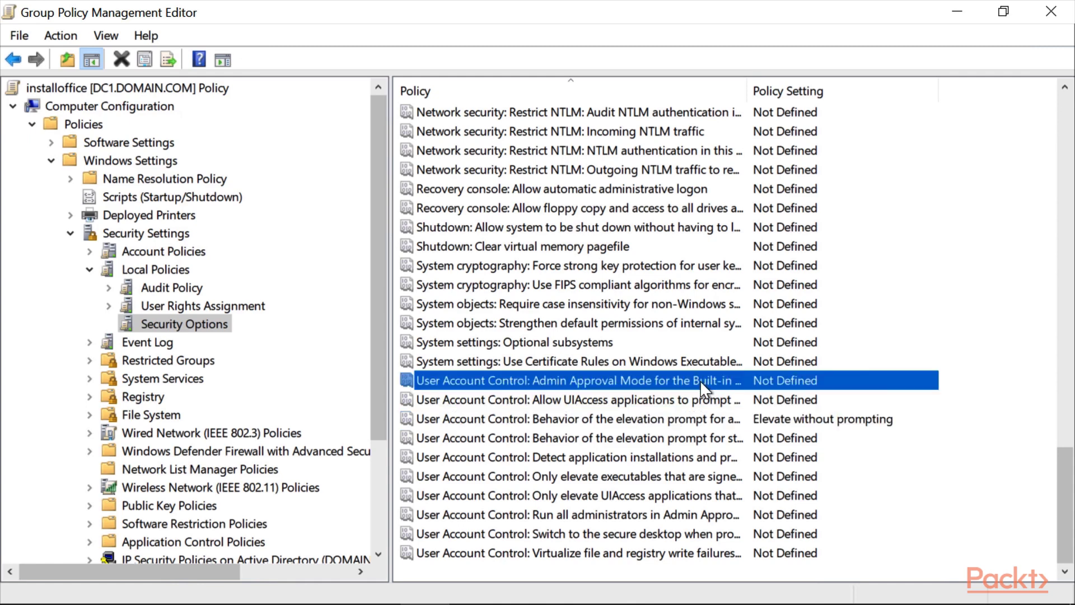
pyautogui.doubleClick(701, 381)
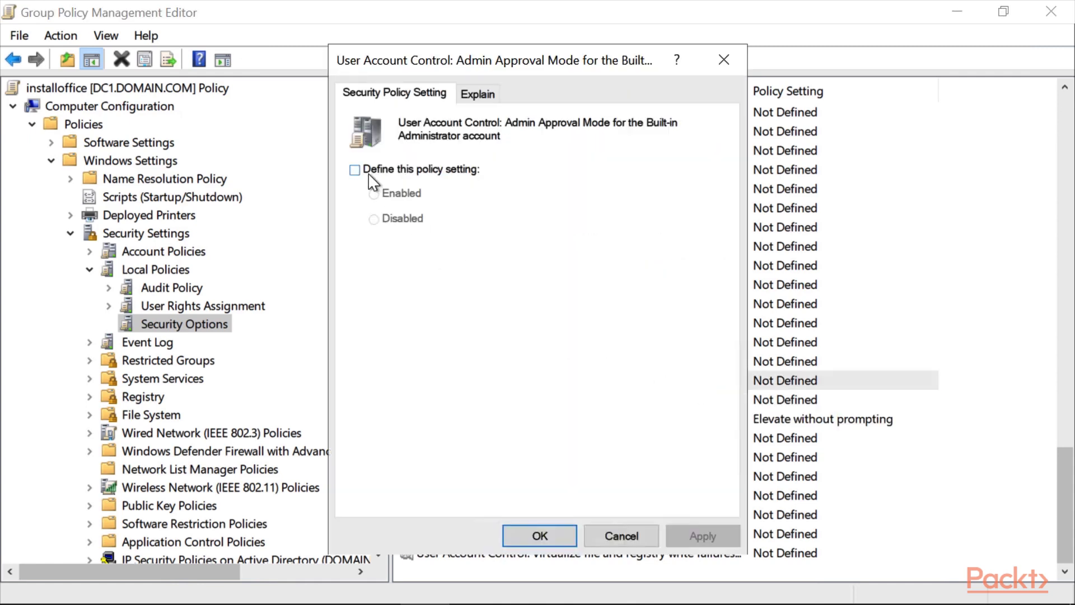
pyautogui.click(386, 171)
pyautogui.click(405, 219)
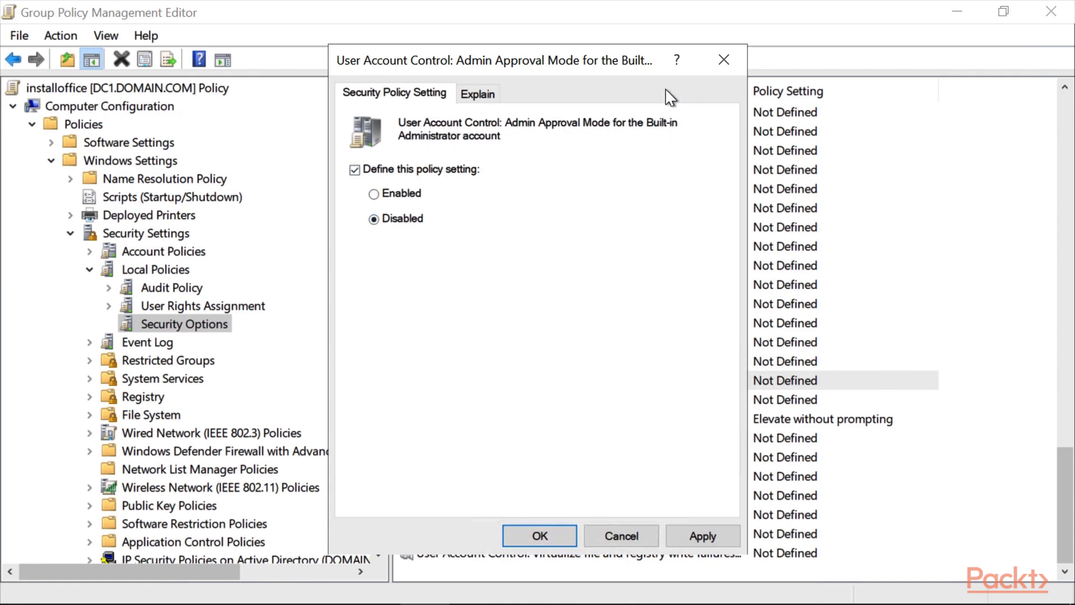
pyautogui.click(703, 548)
pyautogui.click(532, 536)
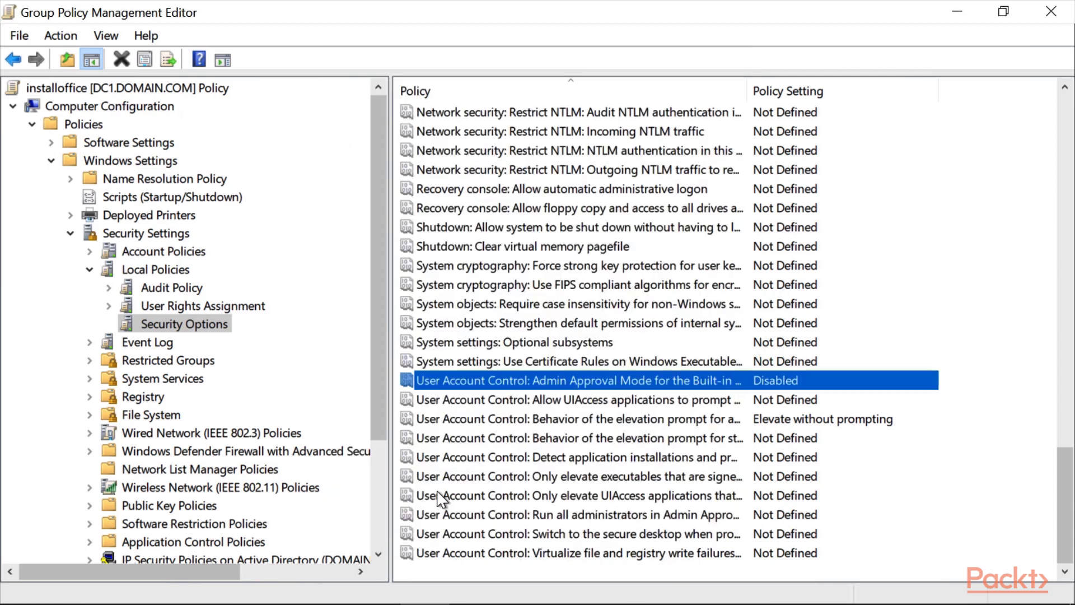
# - Navigate to Administrative Templates > System > Scripts in the policy editor
pyautogui.click(51, 160)
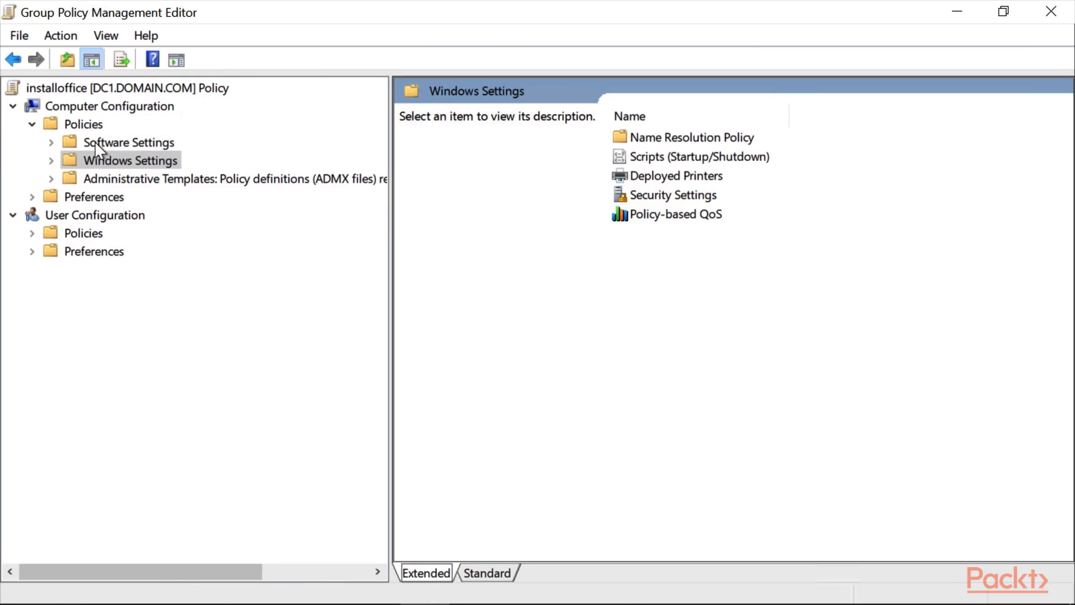
pyautogui.doubleClick(189, 181)
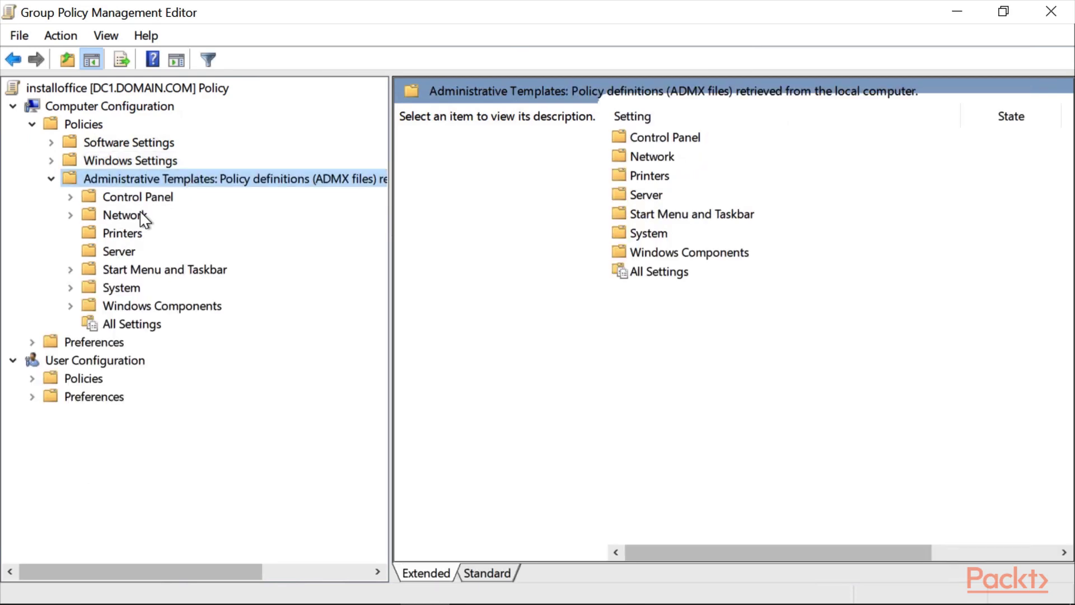
pyautogui.doubleClick(127, 289)
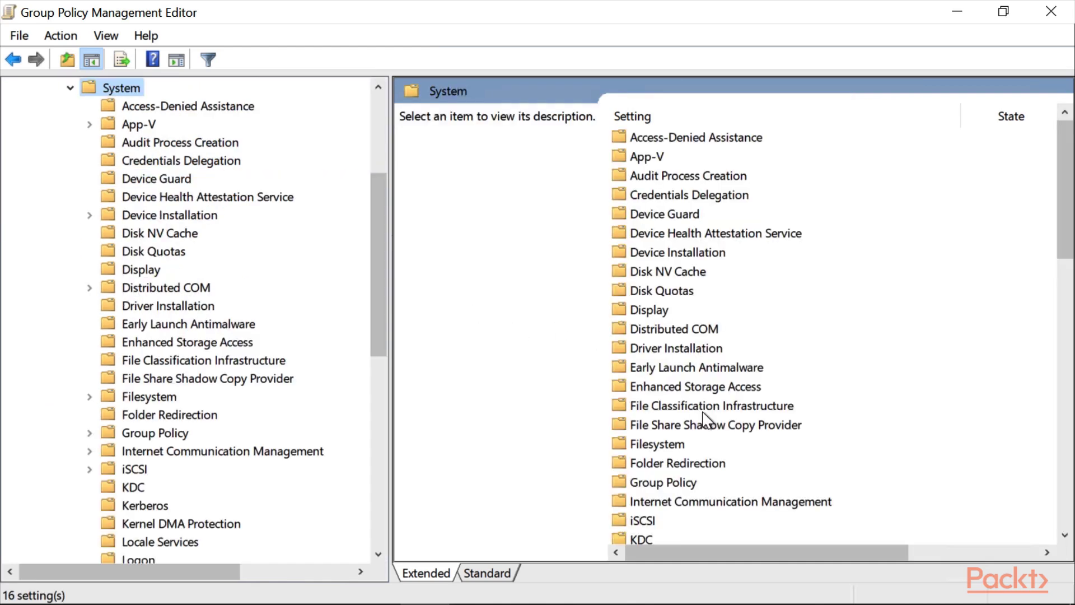
pyautogui.scroll(-2, 710, 420)
pyautogui.scroll(-5, 710, 421)
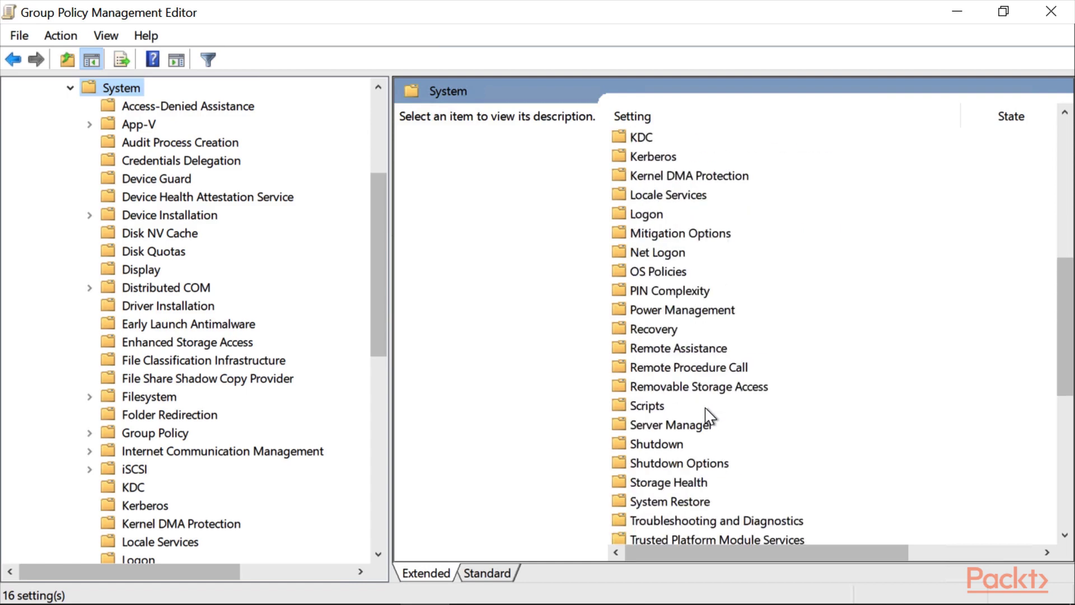
pyautogui.doubleClick(661, 412)
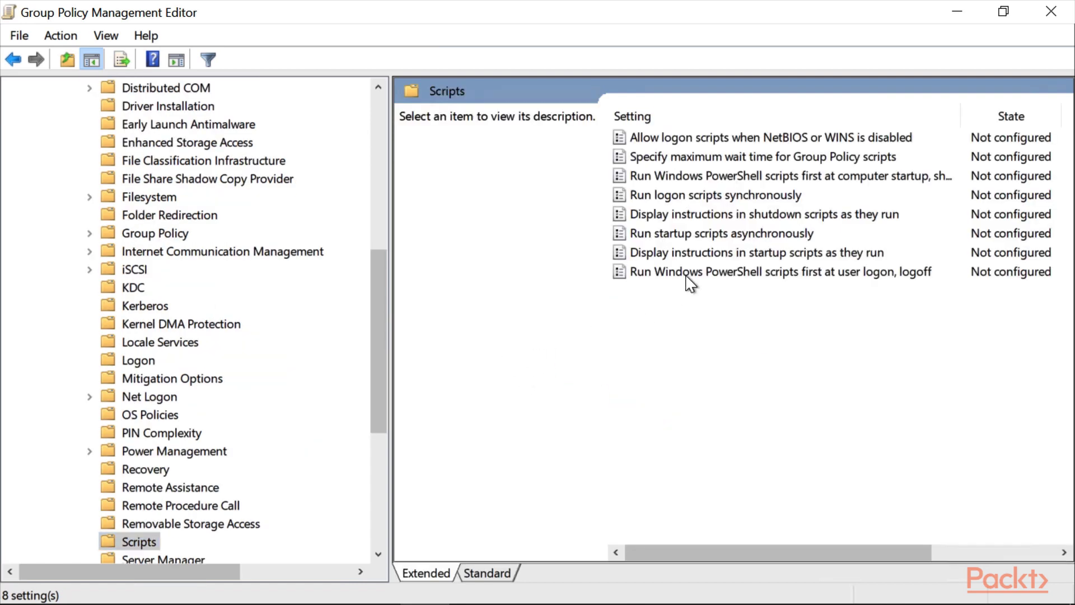
# - Enable 'Specify maximum wait time for Group Policy scripts' with 600 seconds
pyautogui.click(651, 159)
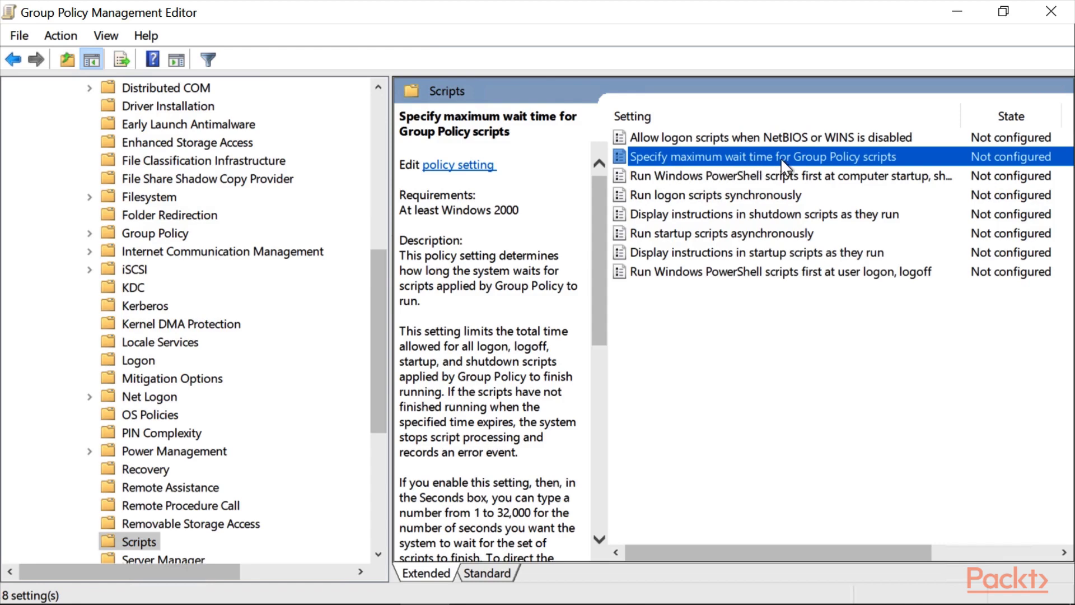
pyautogui.doubleClick(839, 158)
pyautogui.click(50, 128)
pyautogui.doubleClick(117, 279)
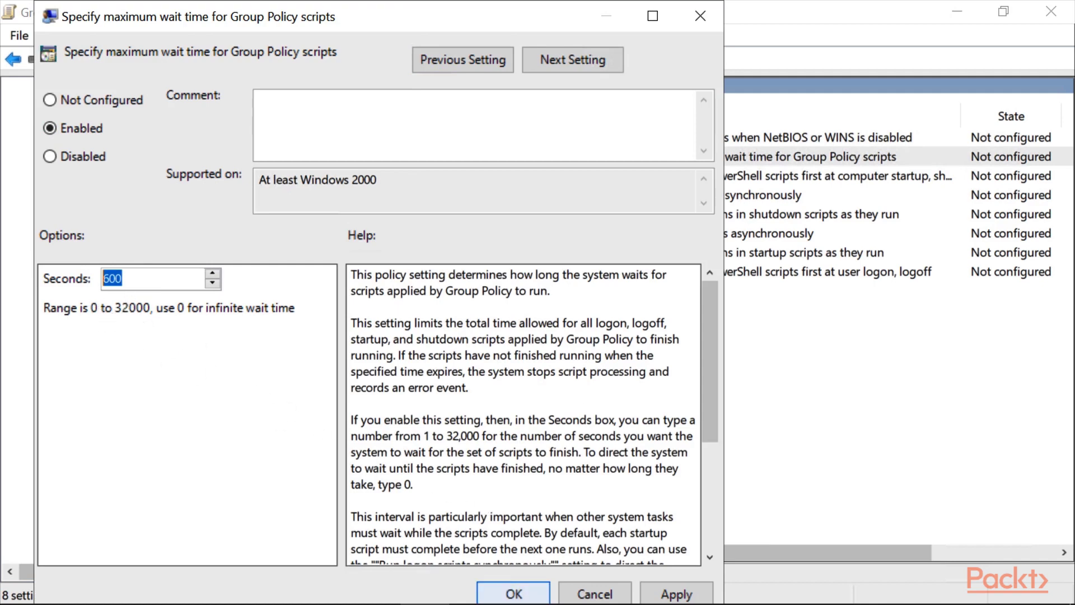
pyautogui.click(513, 593)
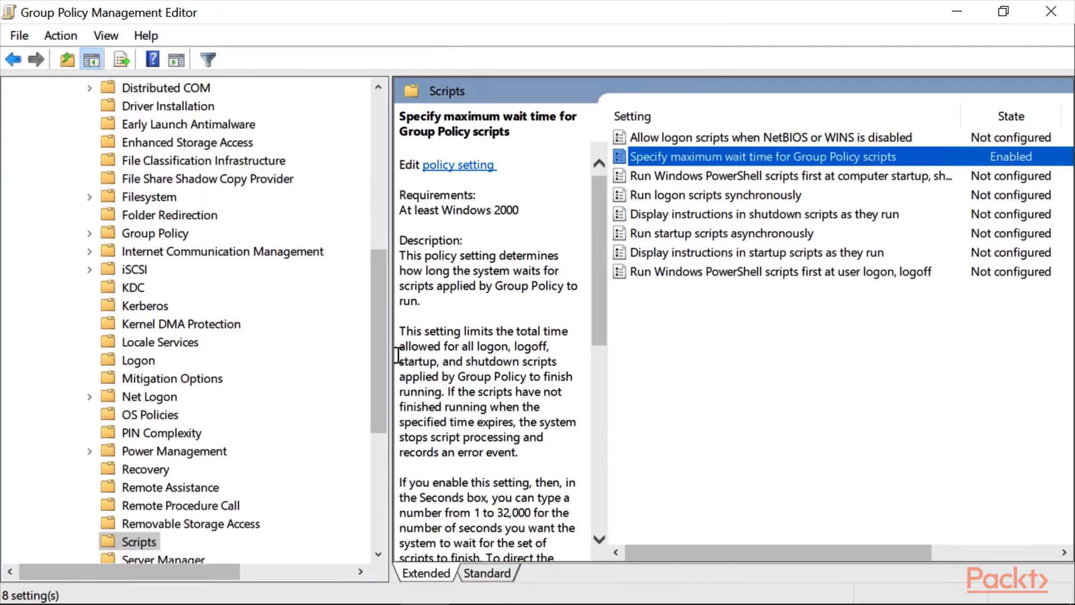
pyautogui.moveTo(375, 276); pyautogui.dragTo(374, 147)
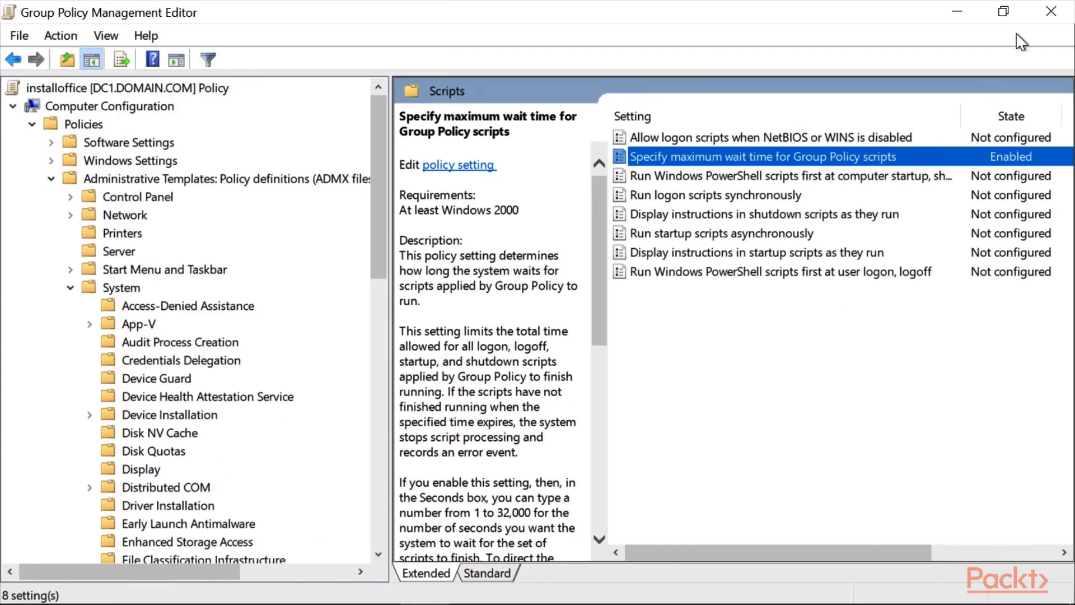
# - Close the editor and set the installoffice link on desktops to Enforced
pyautogui.click(1042, 21)
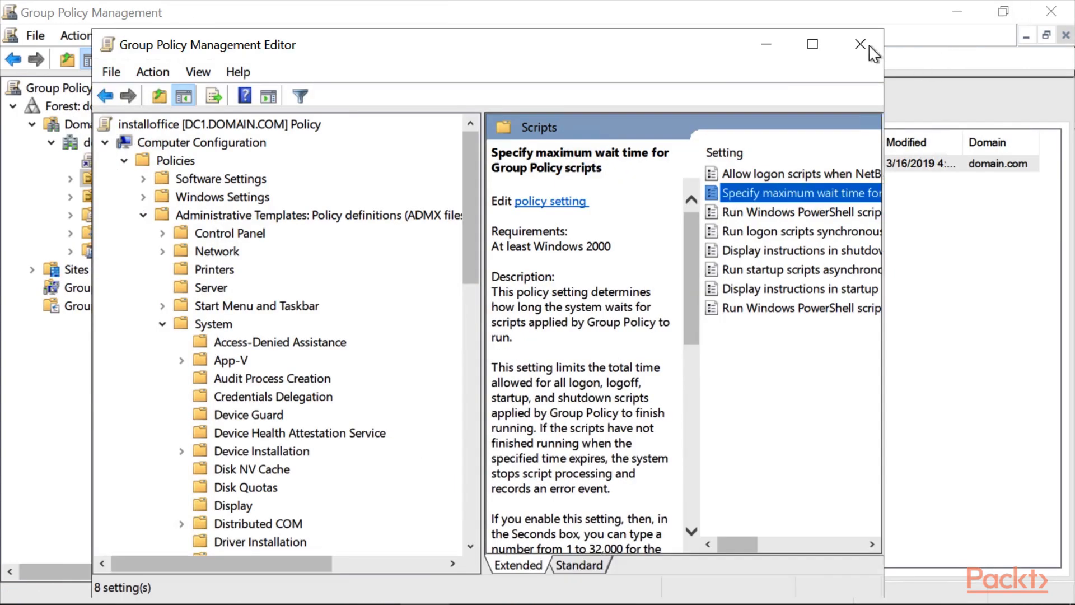
pyautogui.rightClick(401, 163)
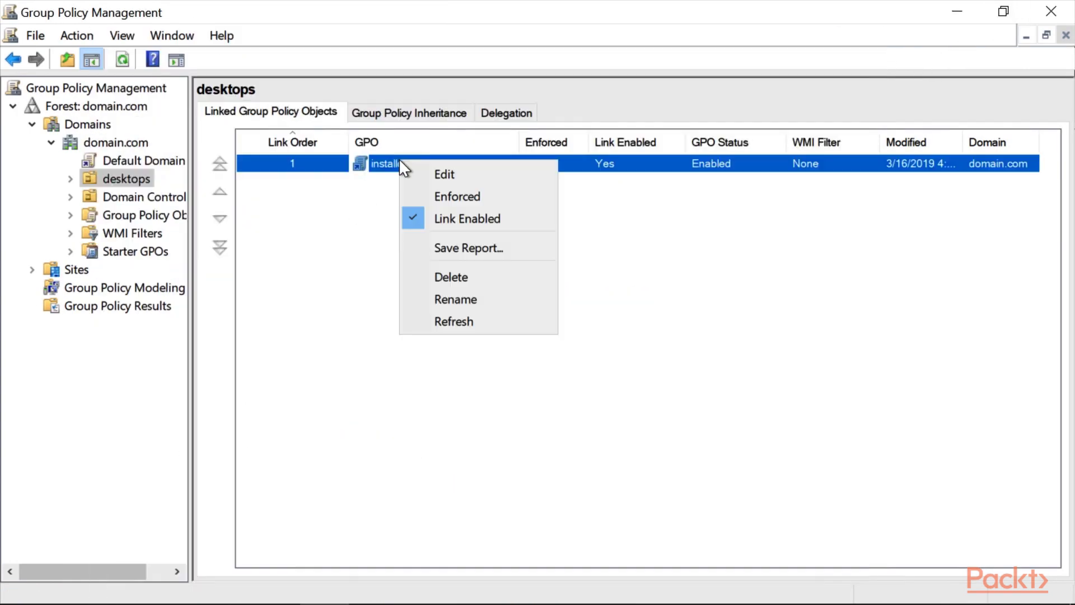
pyautogui.click(445, 197)
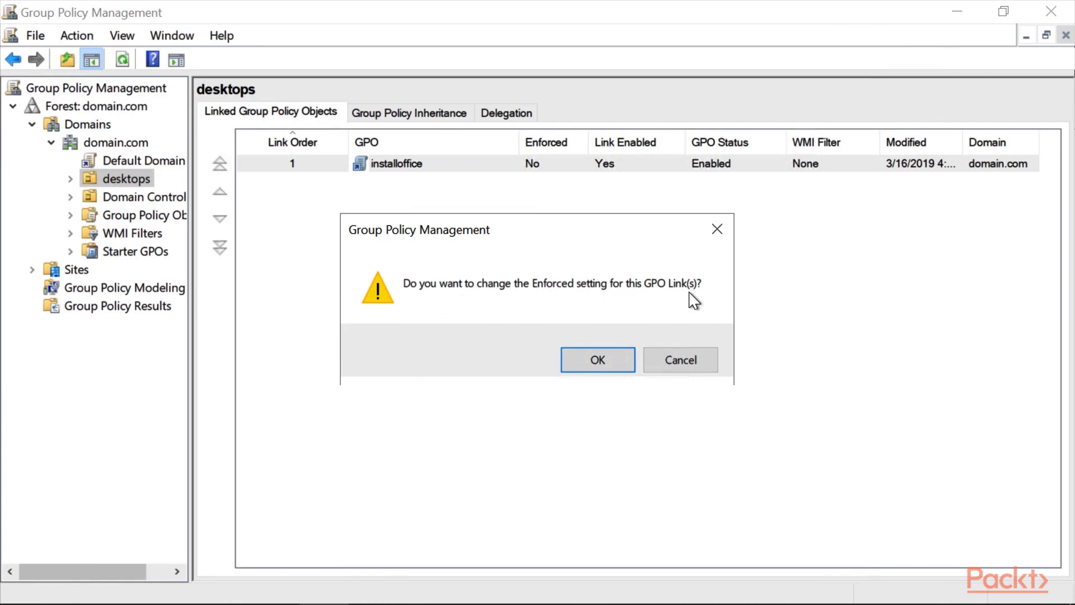
pyautogui.click(615, 361)
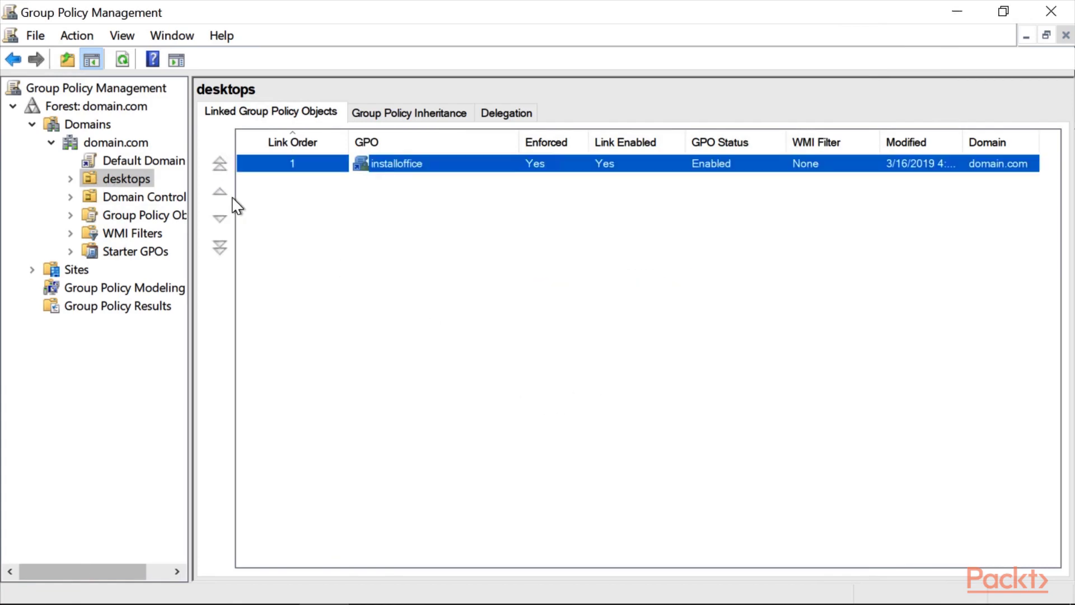
pyautogui.click(71, 179)
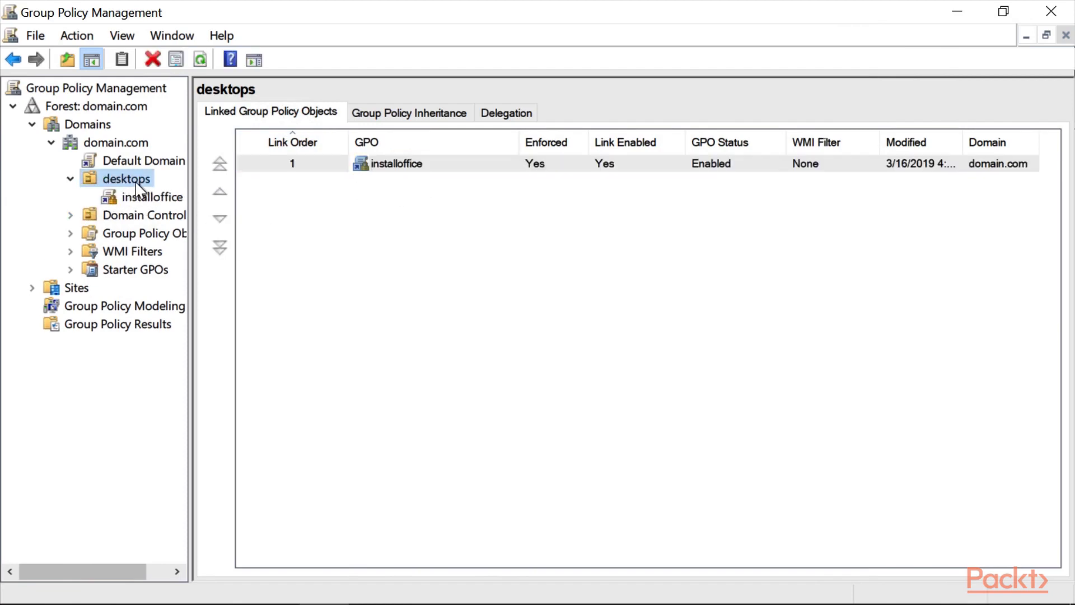
pyautogui.click(1004, 11)
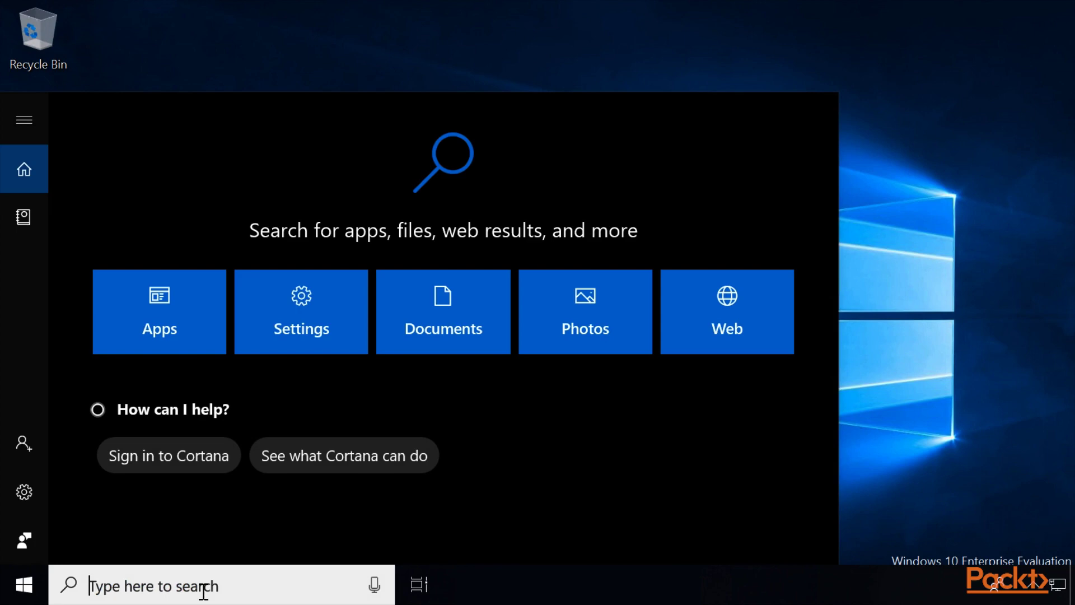
# - Run gpupdate /force in an administrator Command Prompt, close it, and bring up the restart menu
pyautogui.write('cmd')
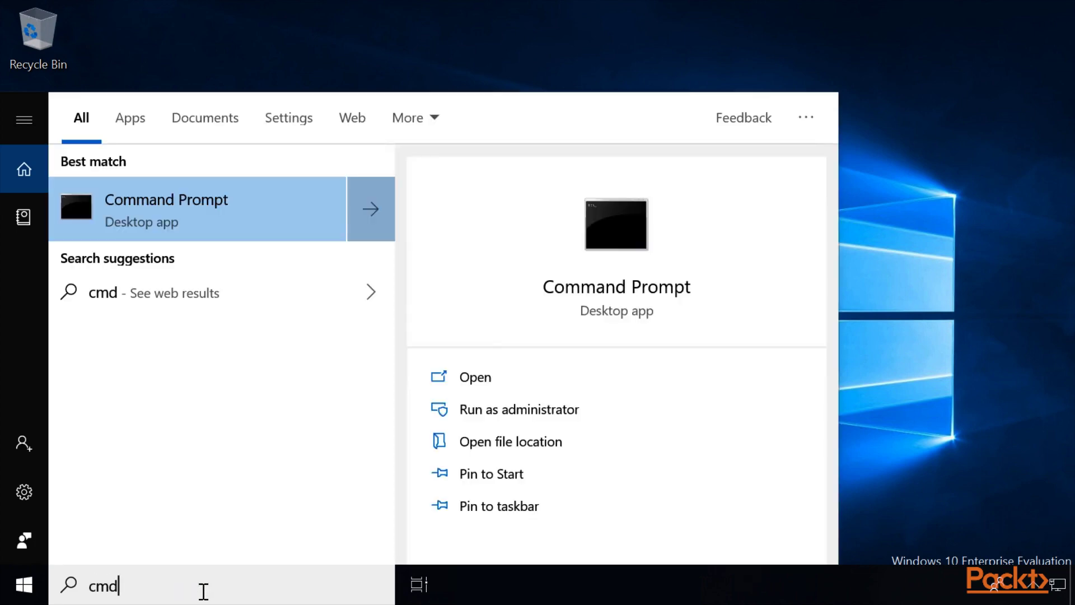
pyautogui.rightClick(261, 222)
pyautogui.click(314, 240)
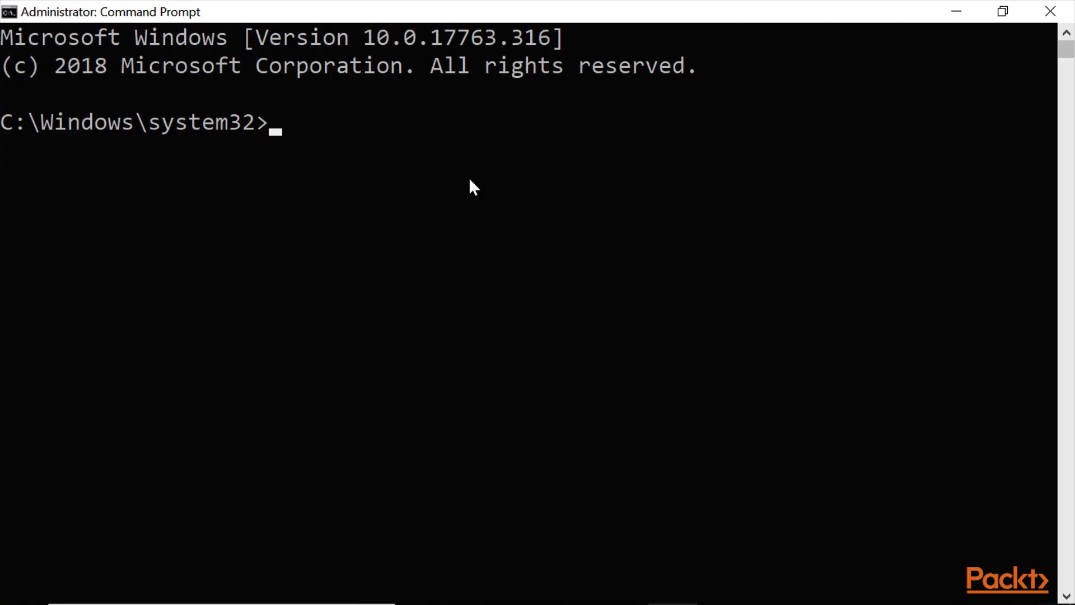
pyautogui.write('gpupdate /force')
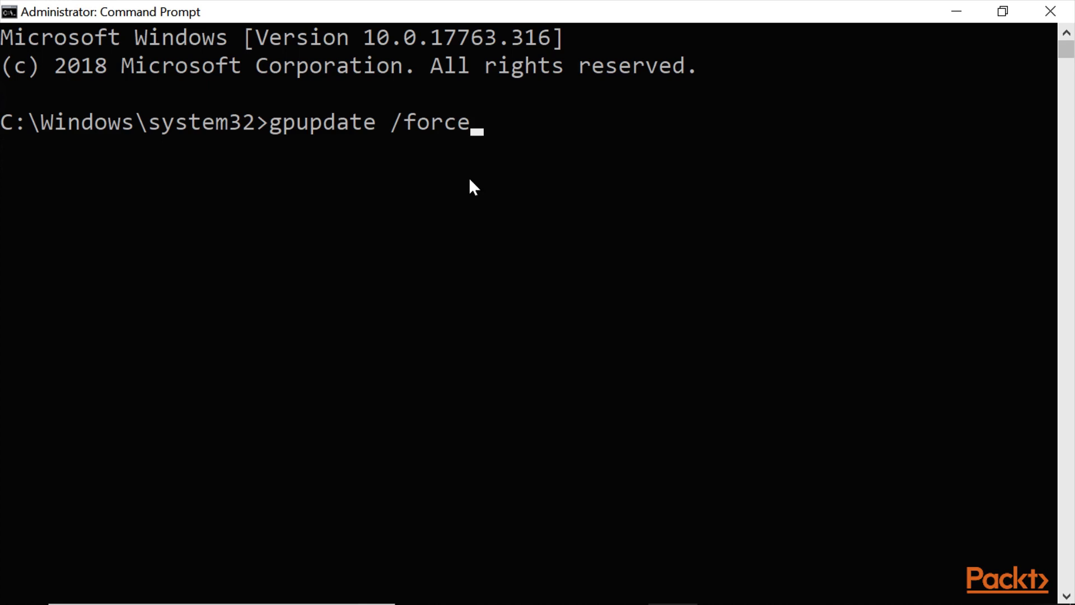
pyautogui.press('Return')
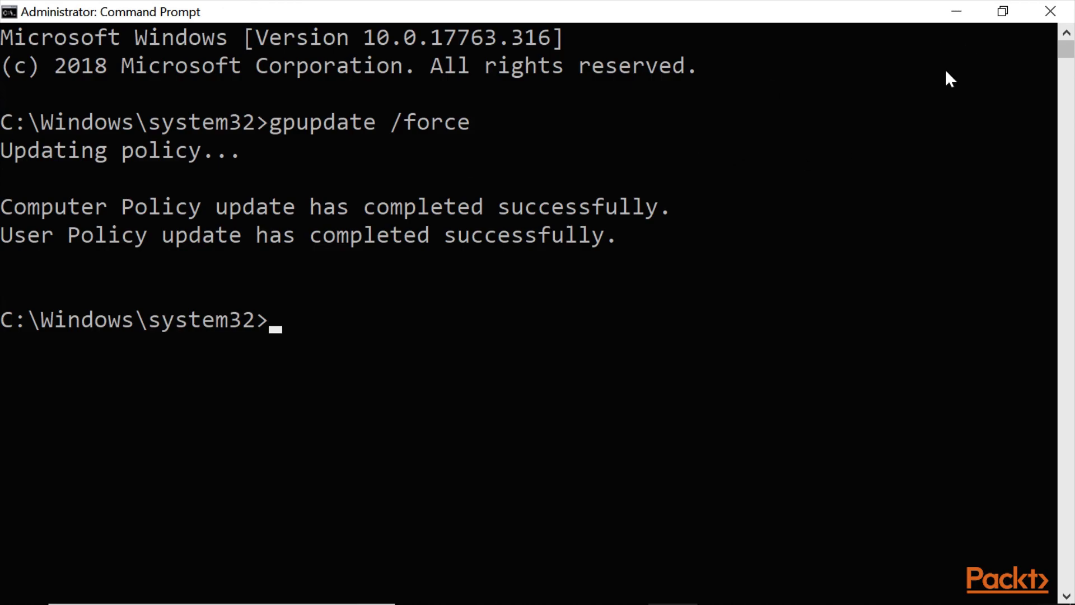
pyautogui.click(1050, 16)
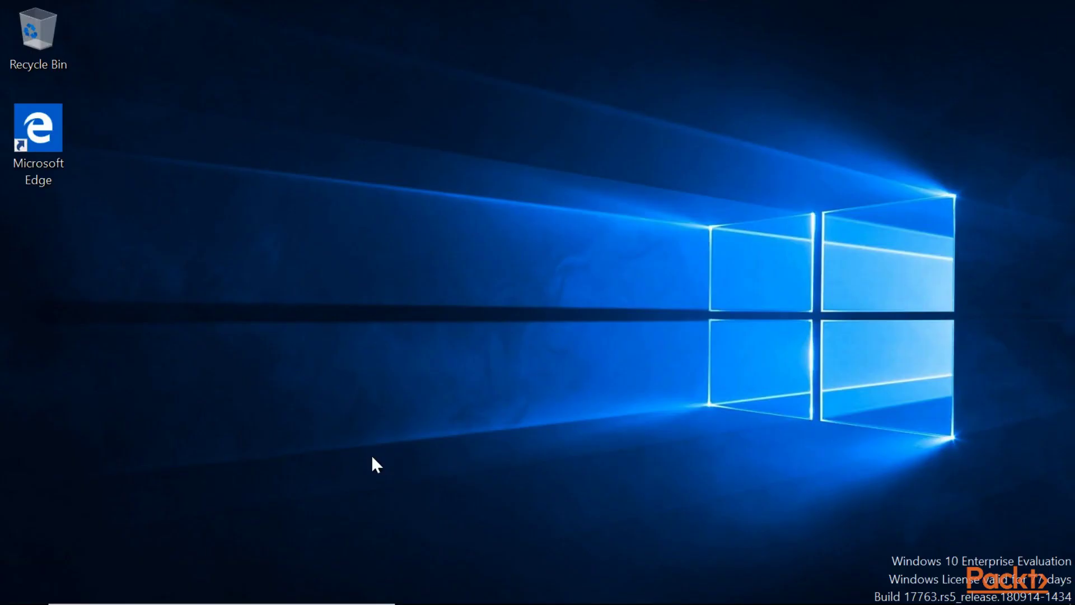
pyautogui.rightClick(50, 598)
pyautogui.moveTo(158, 533)
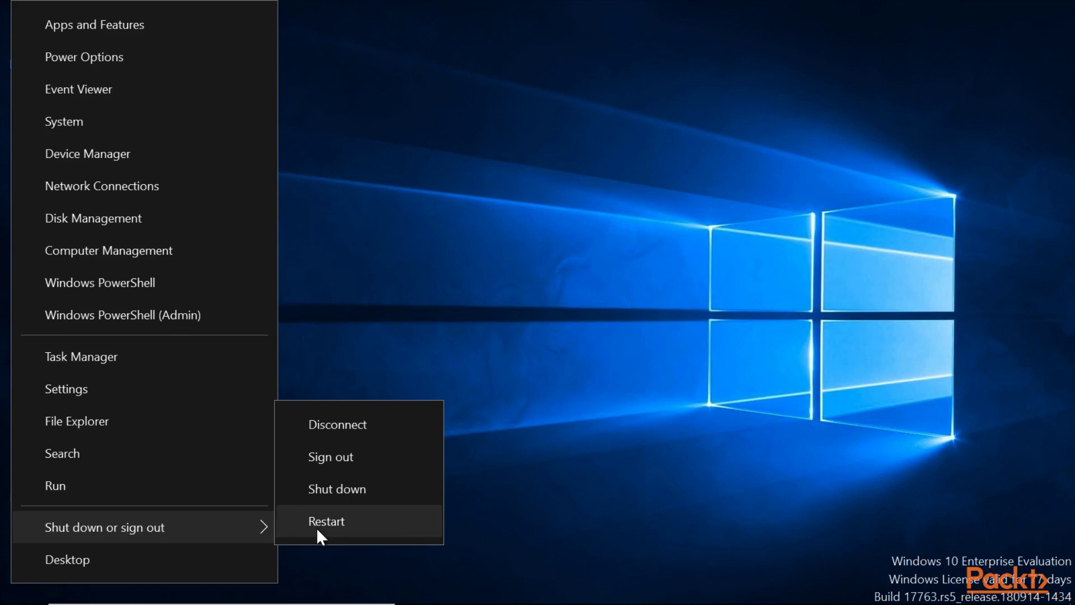